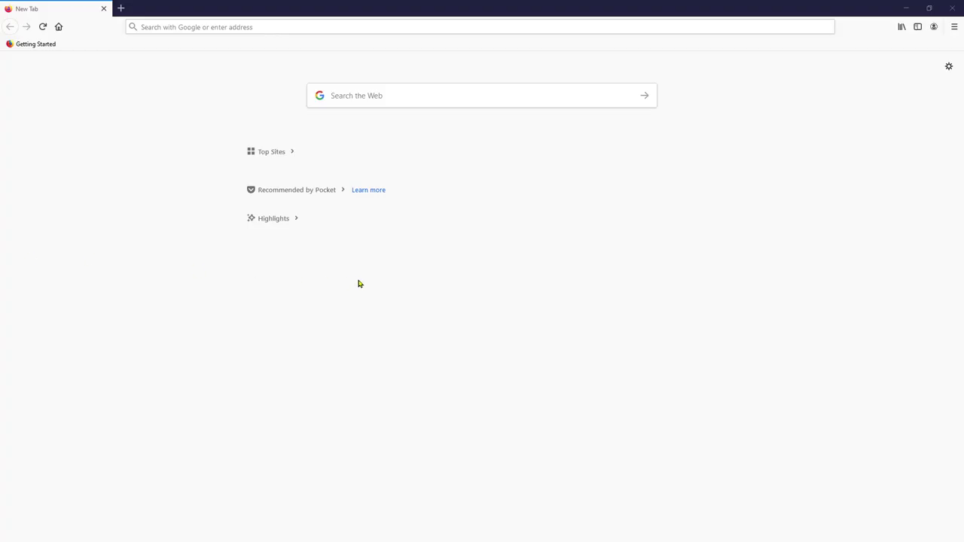
Enter jamovi.org in the Firefox address bar to load the jamovi home page
left_click(319, 28)
type("ja")
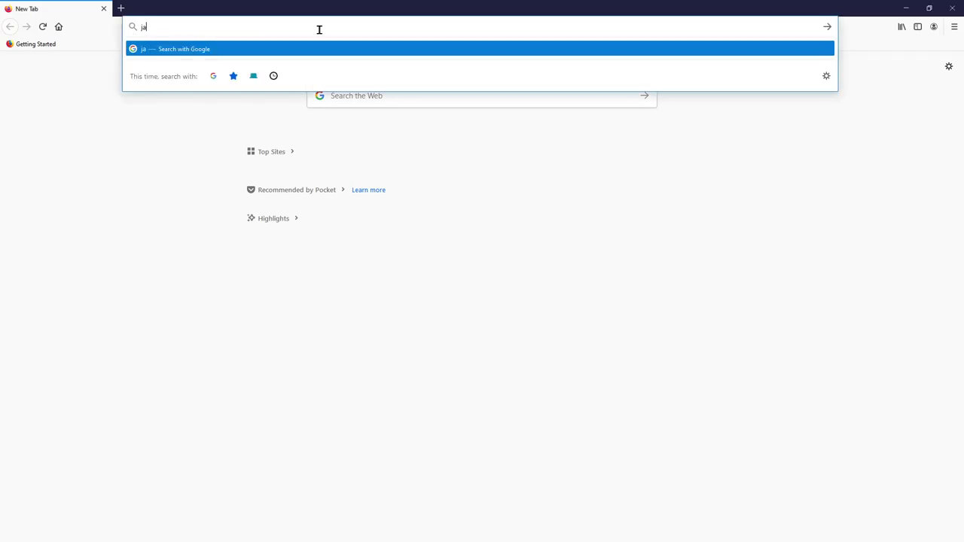
type("movi.org")
key("Return")
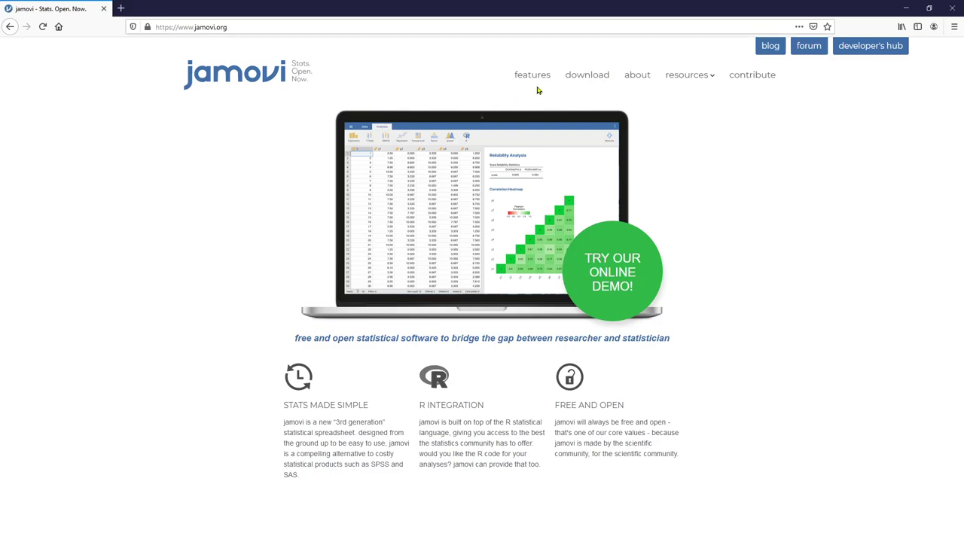
Go to the download page and start the 1.6.14 current Windows installer download
left_click(589, 78)
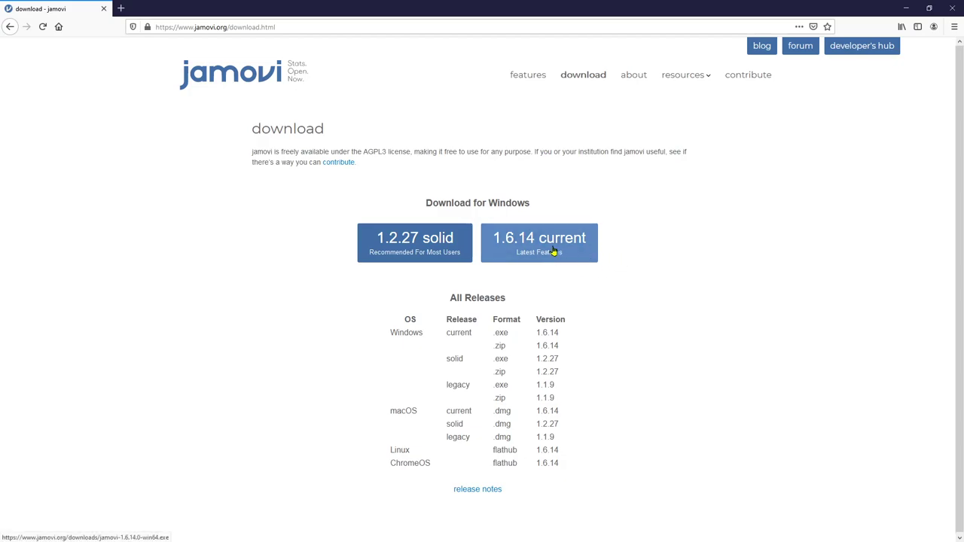
left_click(552, 250)
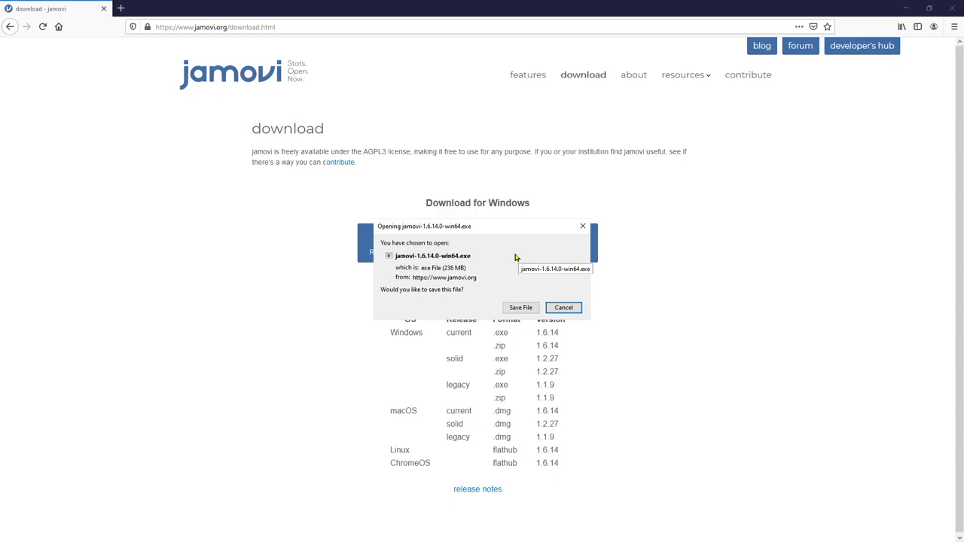
Save jamovi-1.6.14.0-win64.exe to disk and dismiss the download progress list
left_click(519, 308)
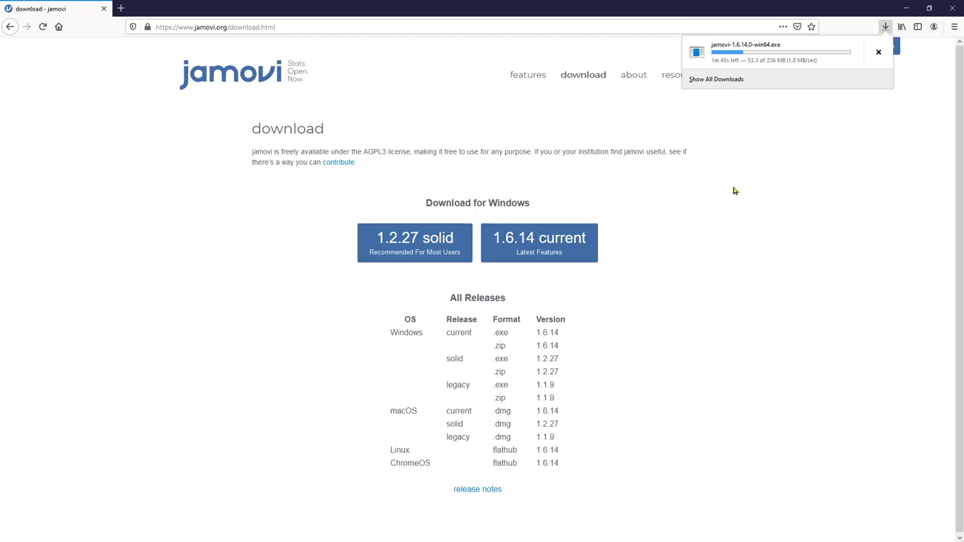
left_click(738, 237)
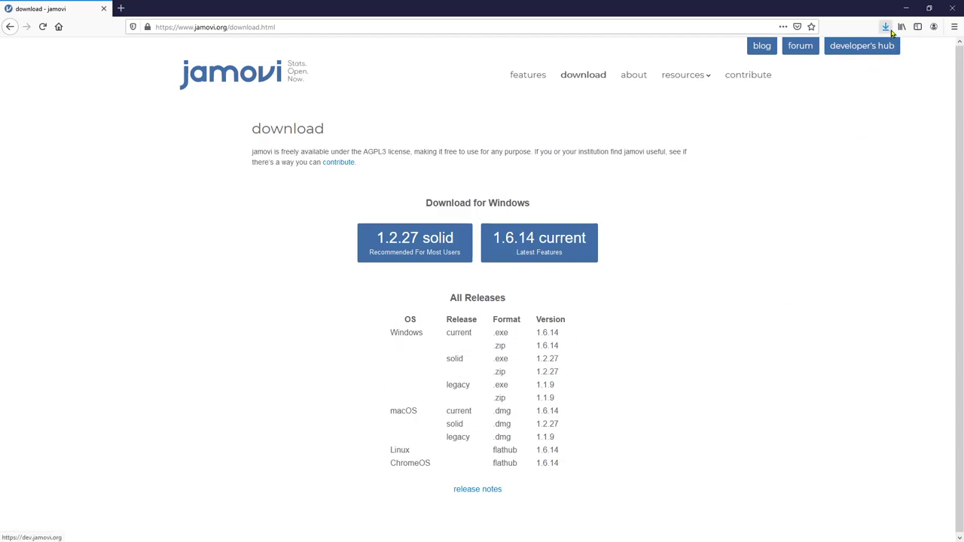
Run jamovi-1.6.14.0-win64.exe from the Firefox downloads list to launch Setup
left_click(885, 27)
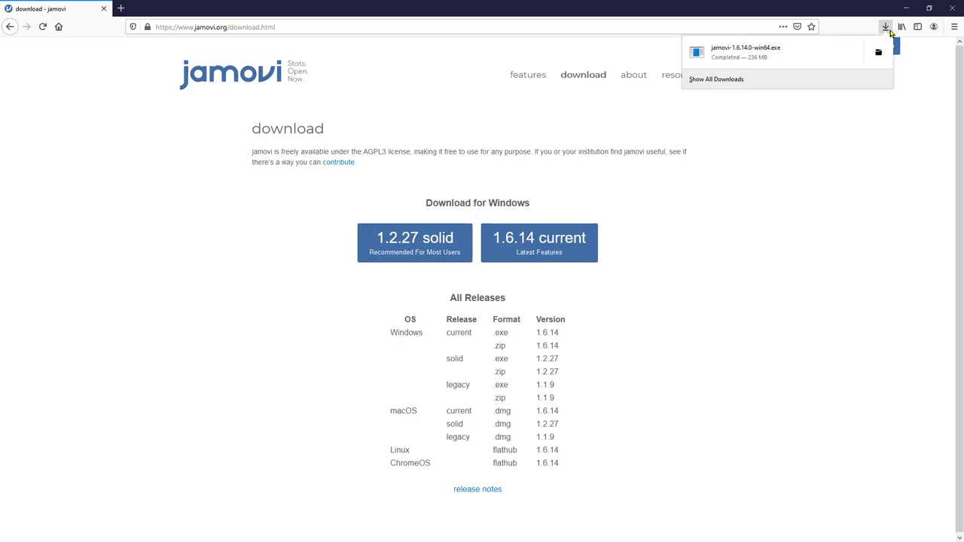
left_click(697, 54)
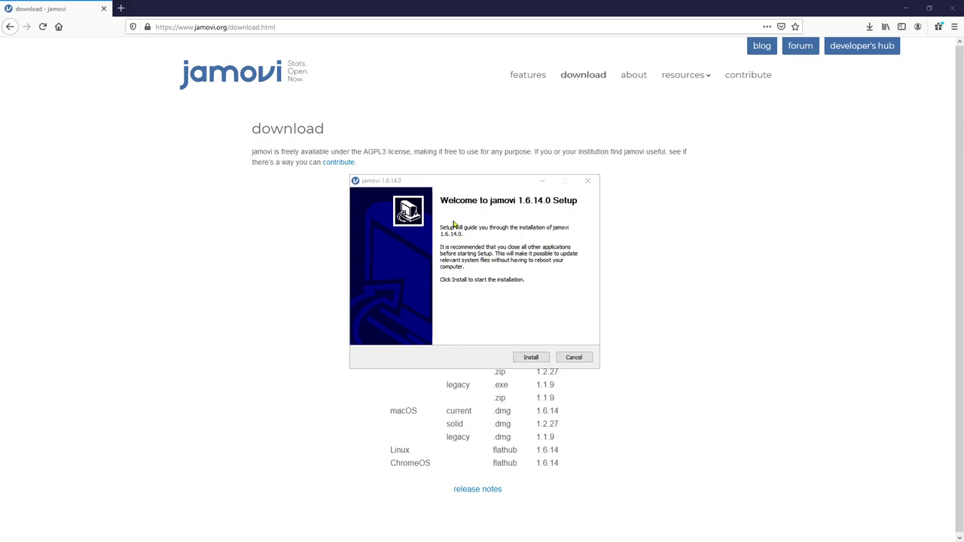
Install jamovi 1.6.14.0 from the Setup wizard's welcome screen
left_click(457, 182)
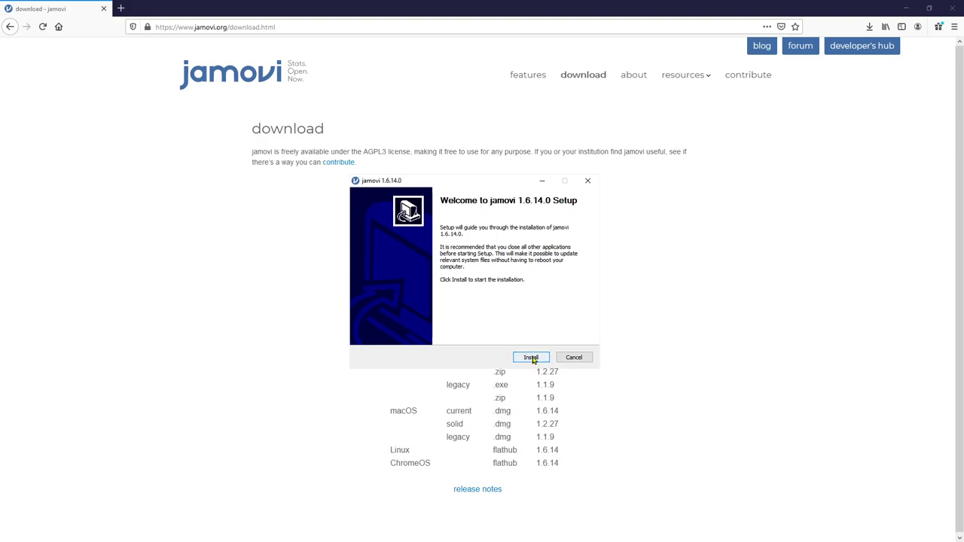
left_click(532, 360)
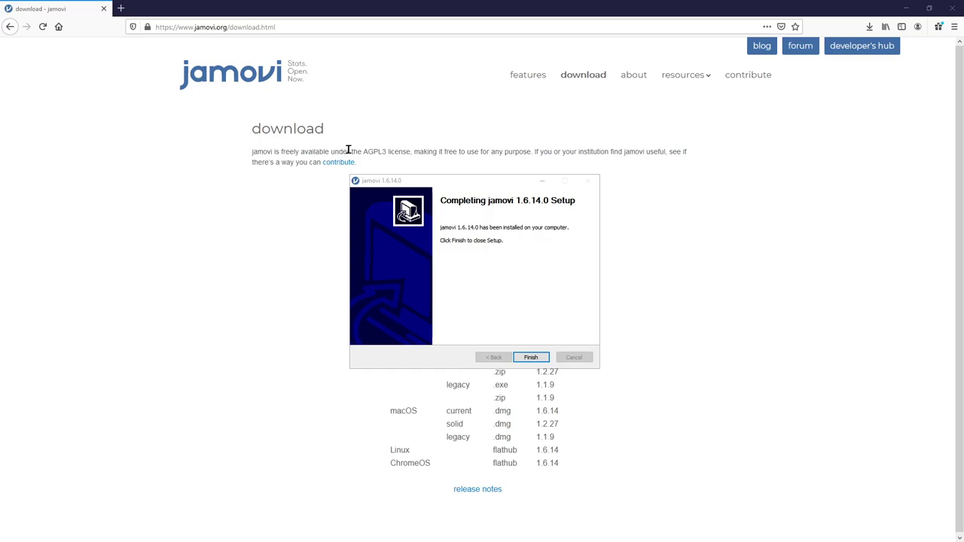
Finish the Setup wizard so jamovi 1.6.14 launches with an empty Untitled dataset
left_click(531, 358)
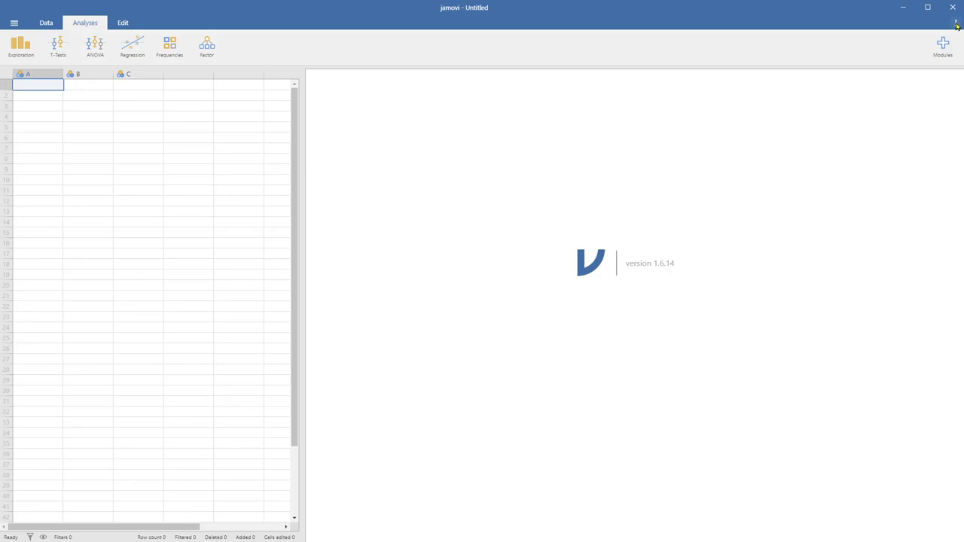
left_click(956, 24)
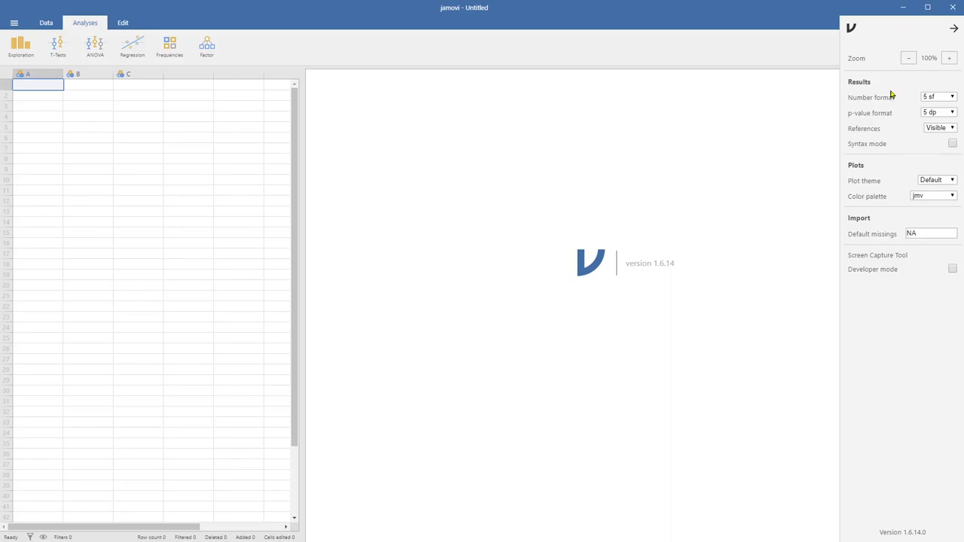
left_click(948, 63)
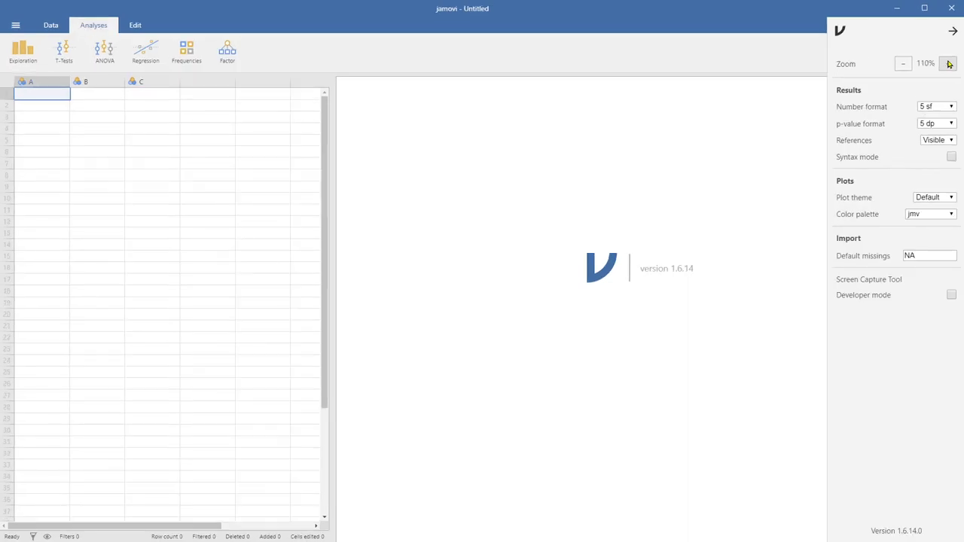
left_click(948, 63)
left_click(942, 78)
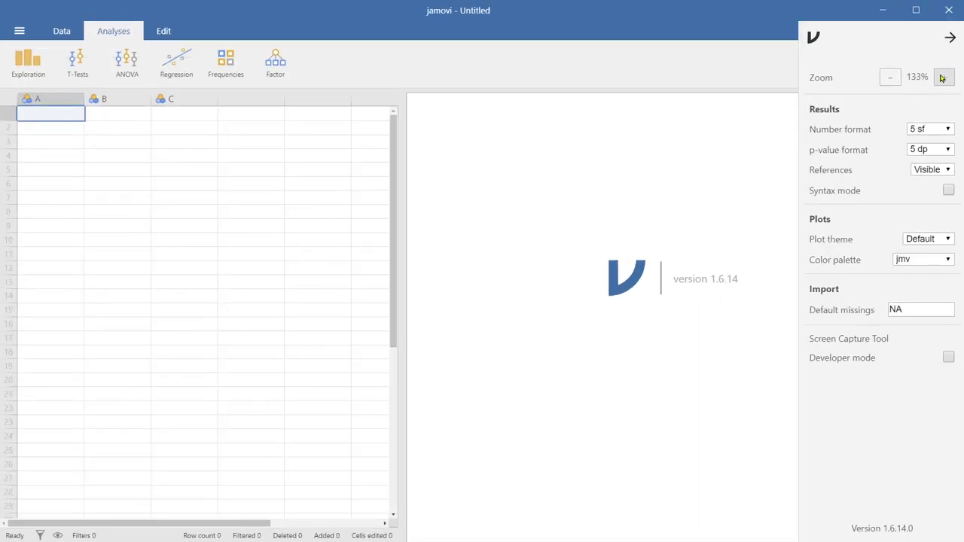
left_click(949, 132)
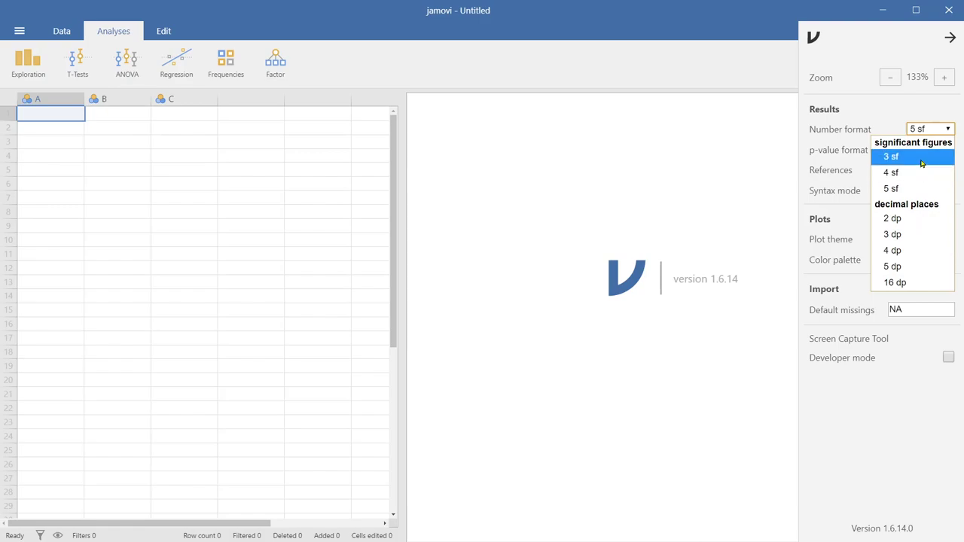
left_click(913, 190)
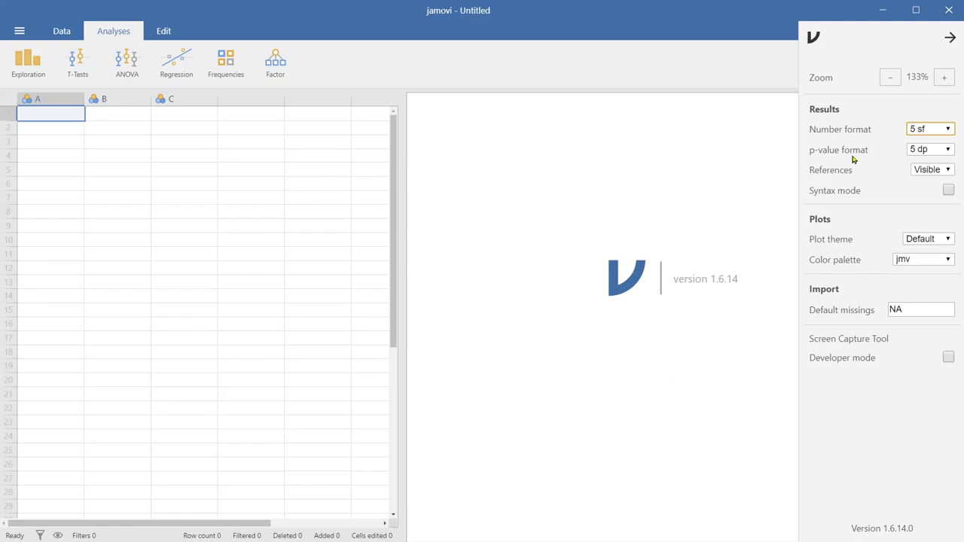
left_click(950, 153)
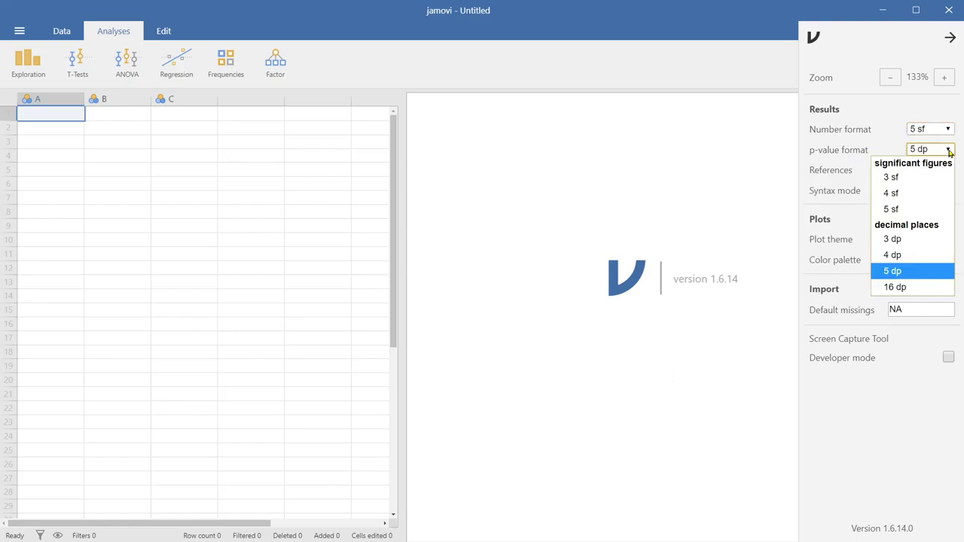
left_click(917, 273)
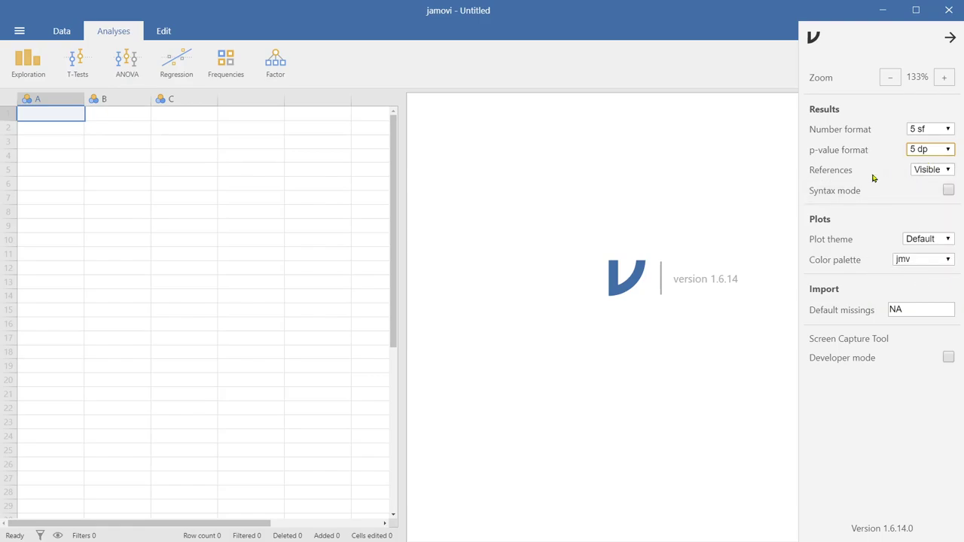
left_click(950, 173)
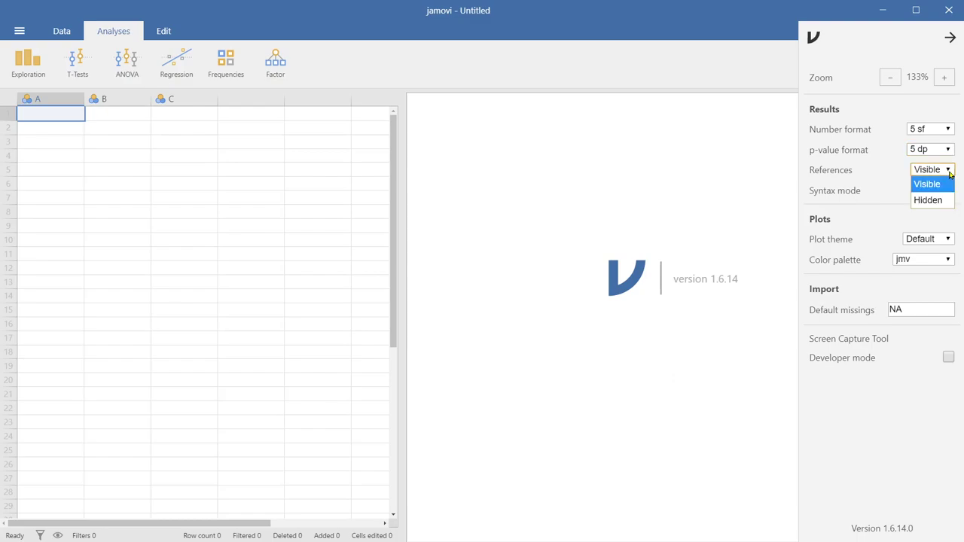
left_click(951, 173)
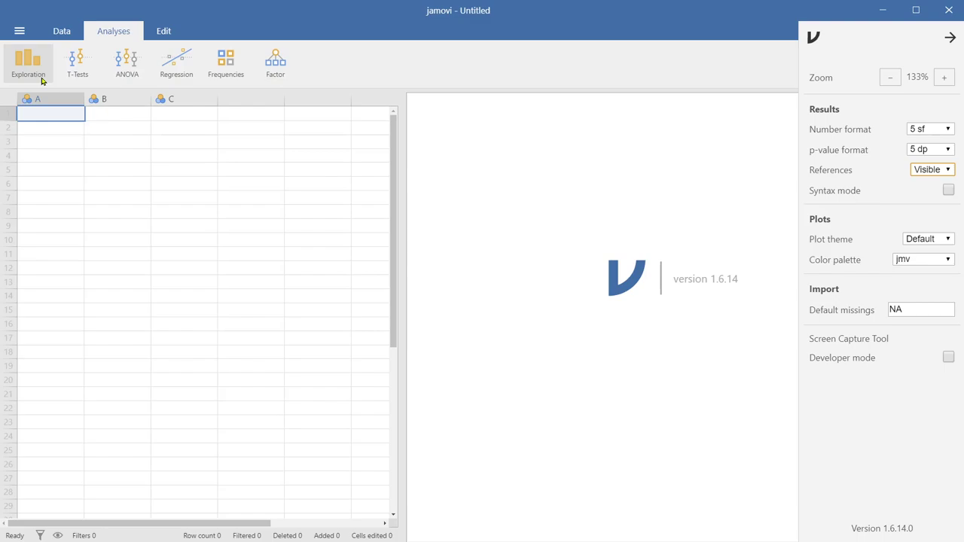
left_click(43, 80)
left_click(44, 79)
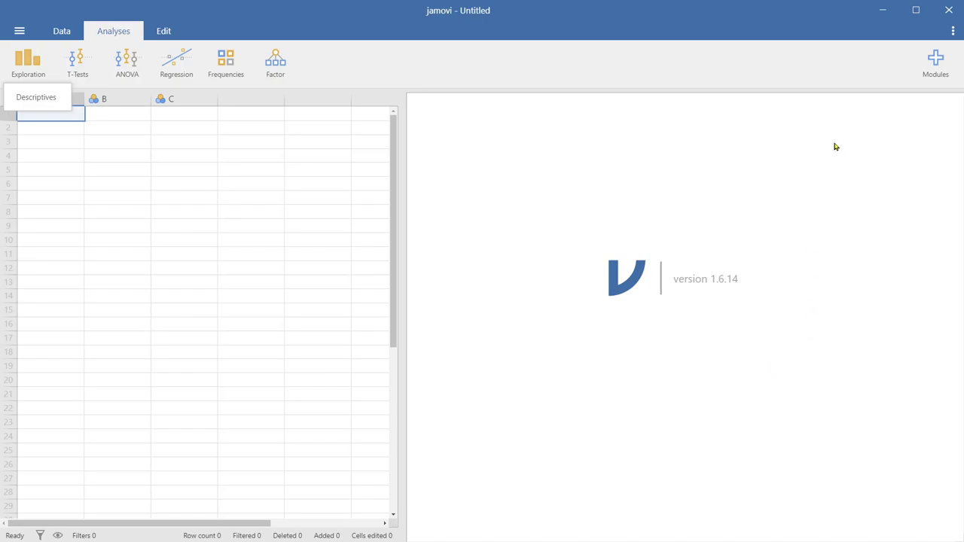
left_click(952, 31)
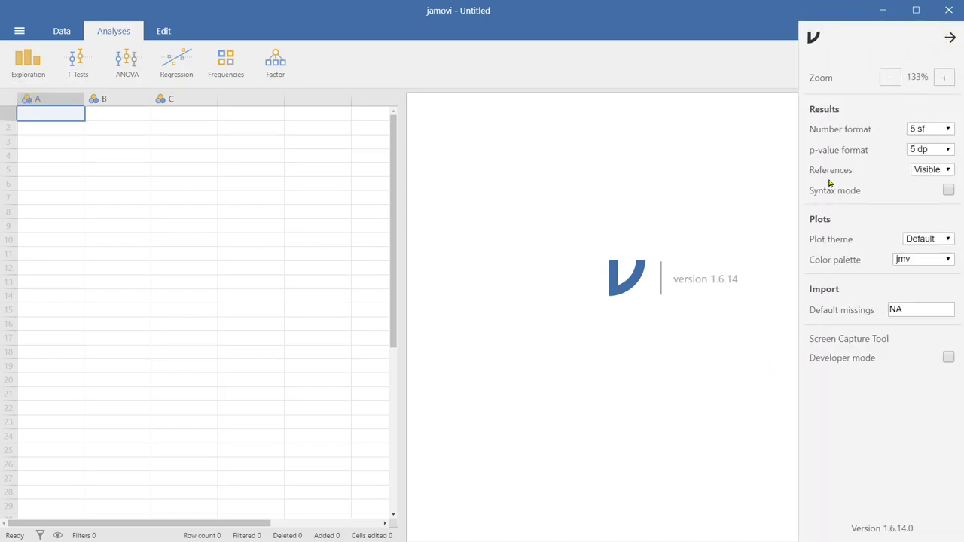
In settings, switch References to Hidden and back to Visible, then enable Syntax mode
left_click(949, 38)
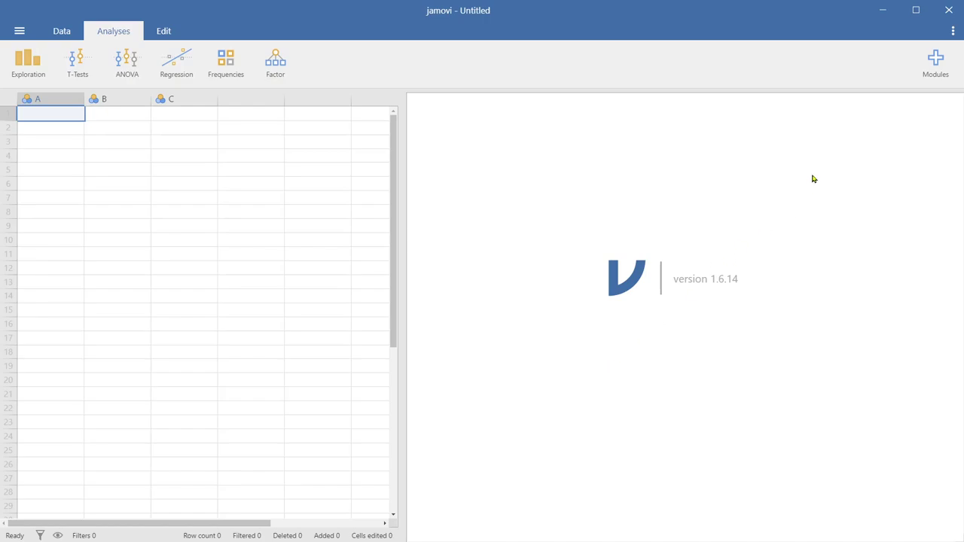
left_click(953, 32)
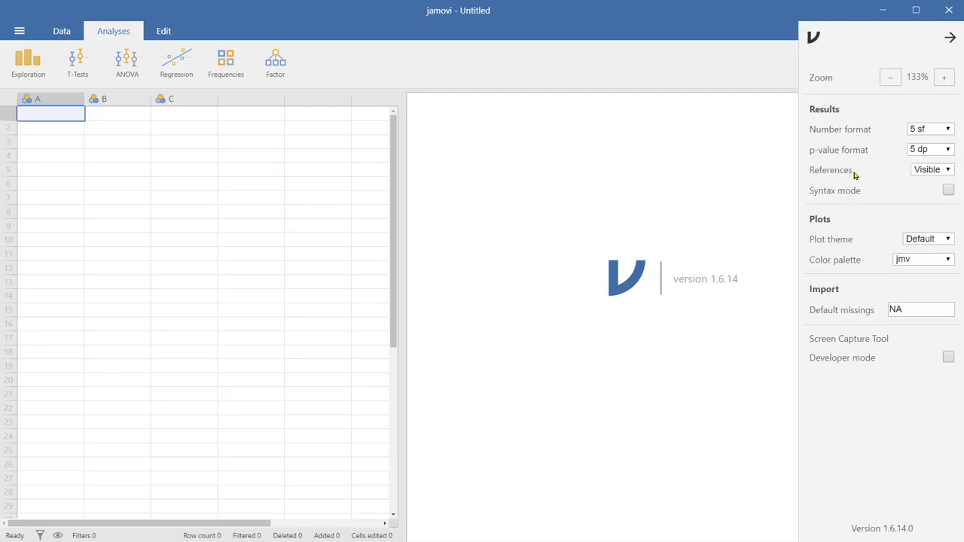
left_click(949, 170)
key("Down")
key("Return")
left_click(948, 171)
left_click(940, 183)
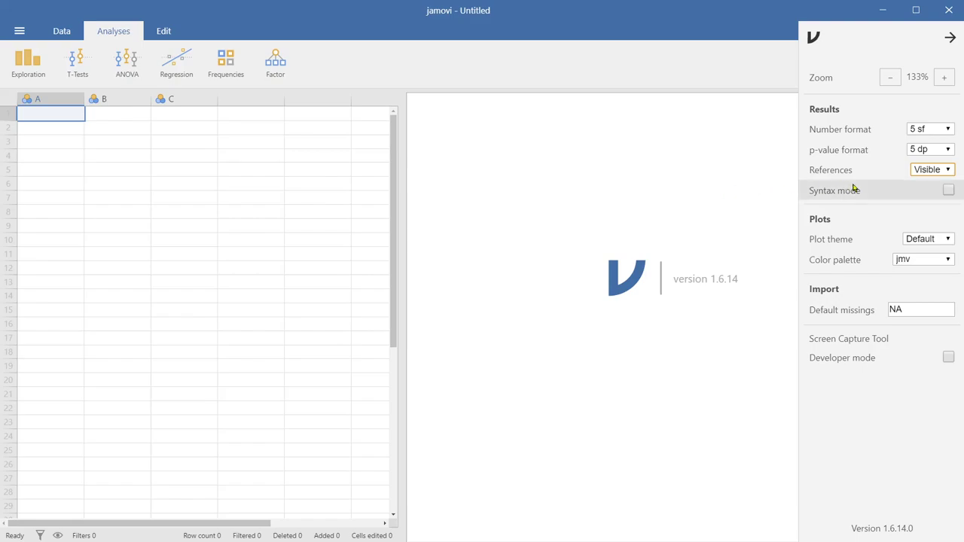
left_click(948, 191)
Disable Syntax mode, keep Plot theme Default and Color palette jmv, and close settings
left_click(949, 191)
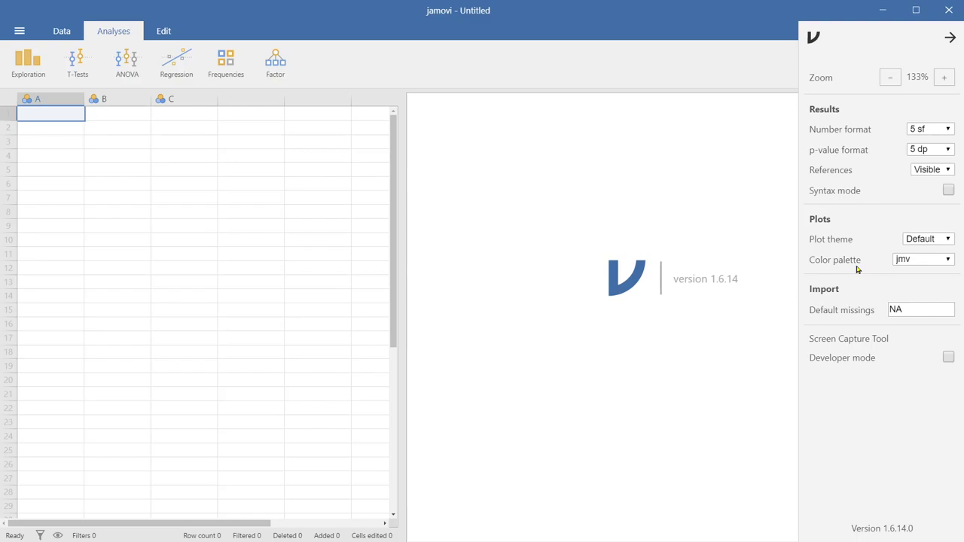
left_click(948, 239)
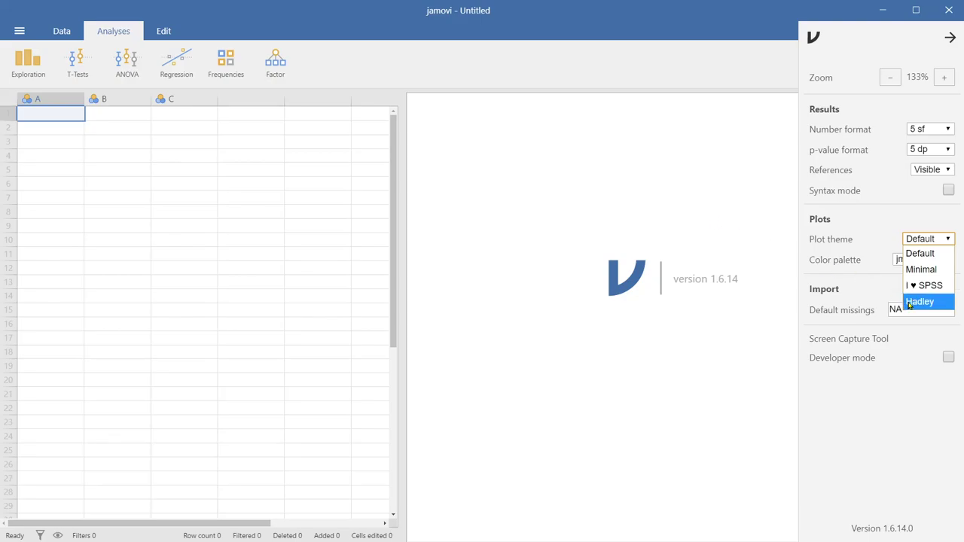
left_click(565, 187)
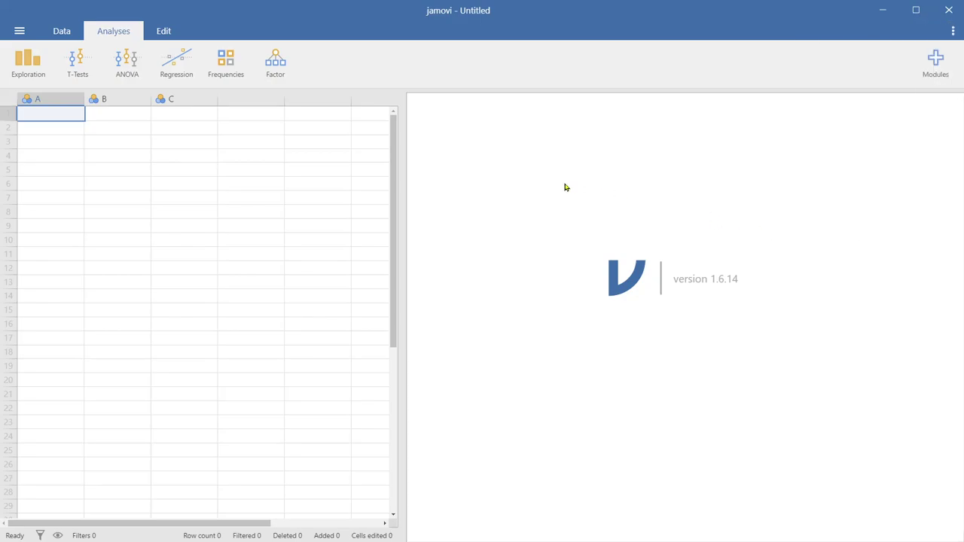
left_click(953, 34)
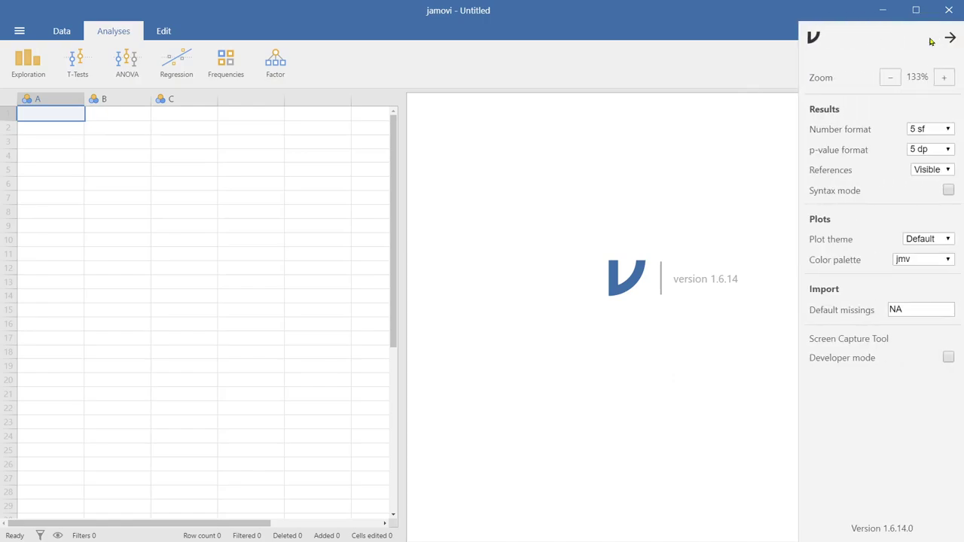
left_click(948, 260)
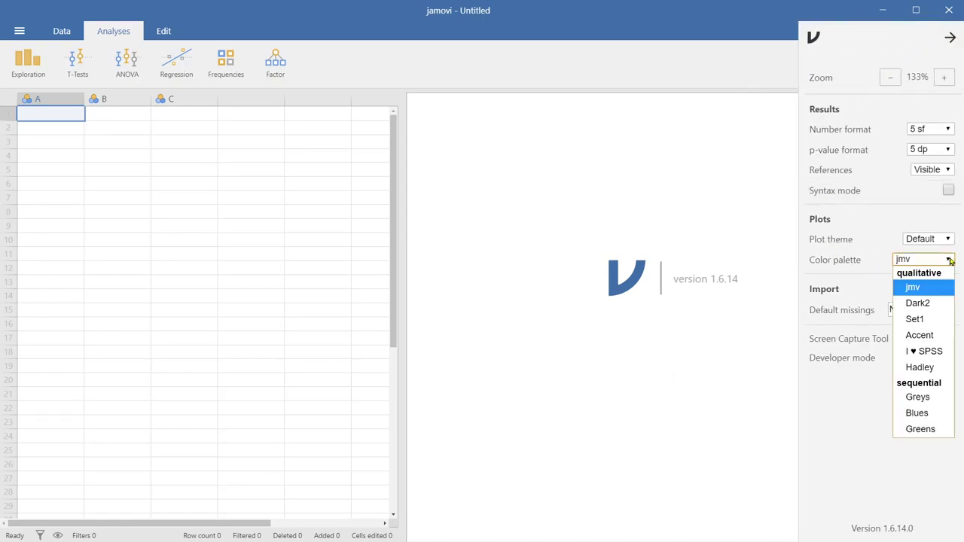
left_click(722, 216)
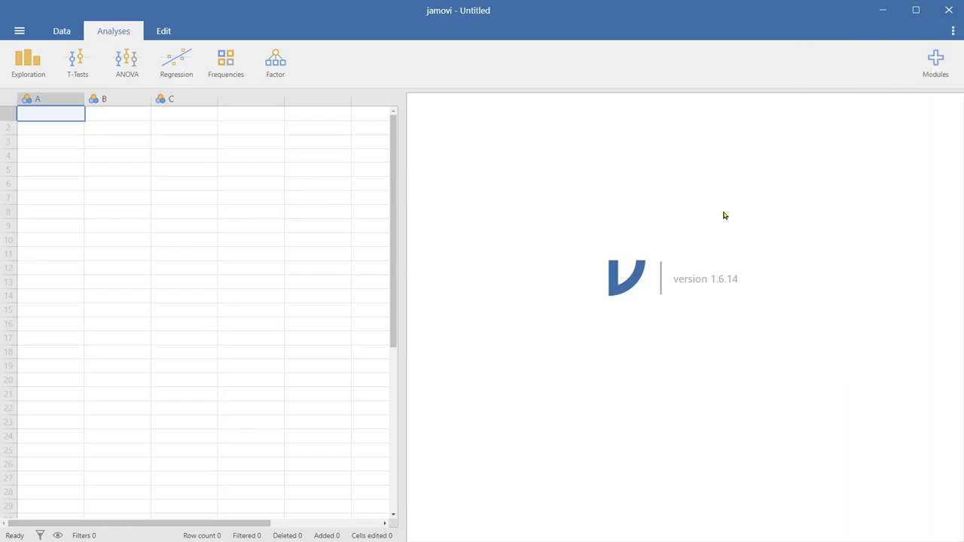
Reopen the ⋮ settings panel showing missing values as NA and developer mode off
left_click(952, 35)
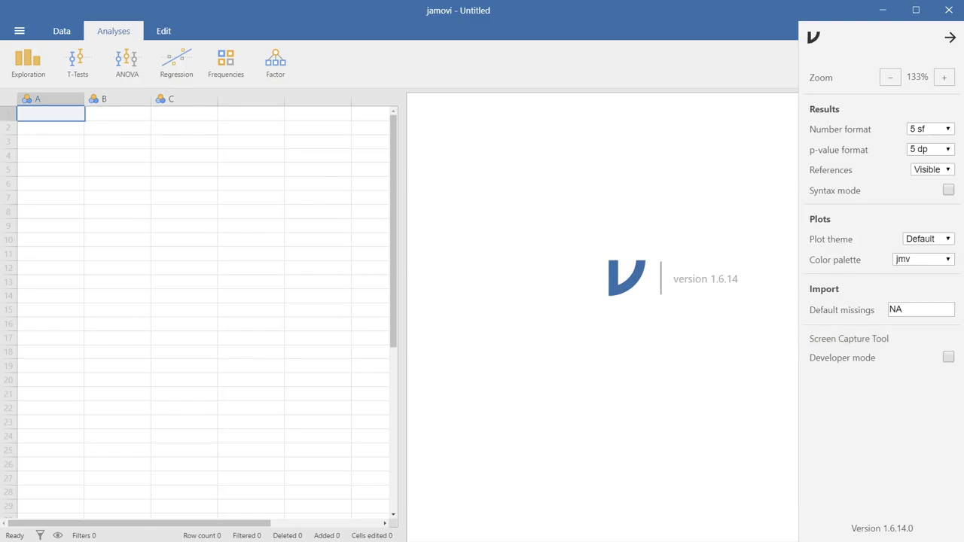
Move and close the screenshot recorder, then close jamovi's settings panel
left_click_drag(447, 209, 512, 194)
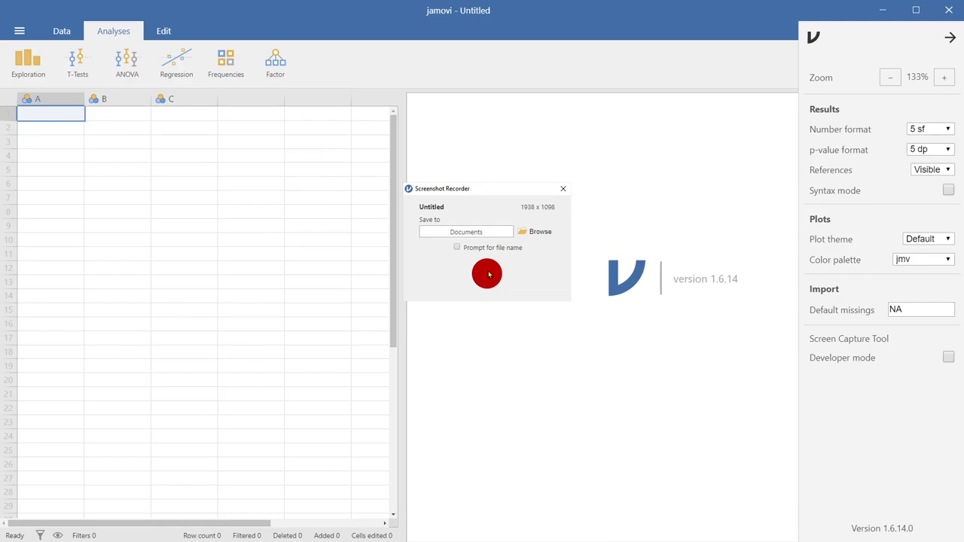
left_click(563, 189)
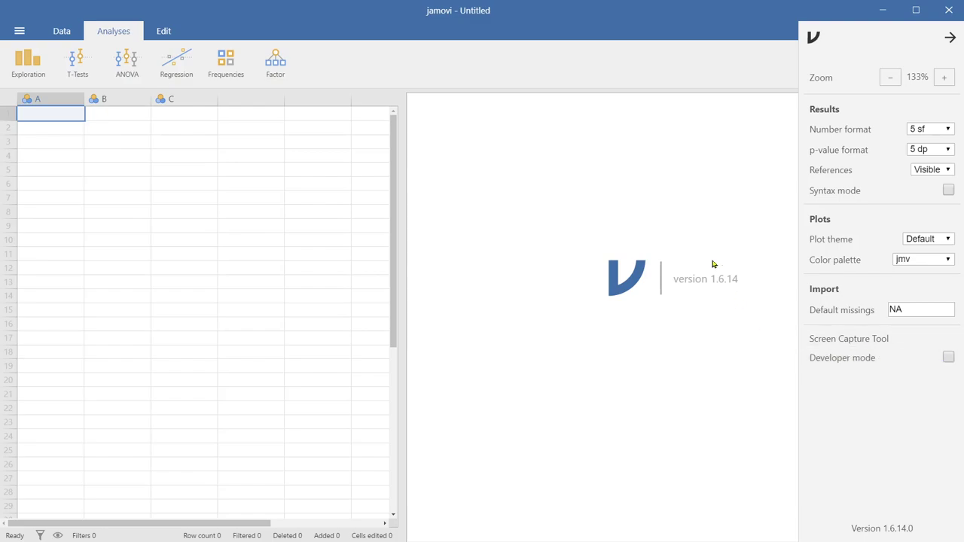
left_click(948, 41)
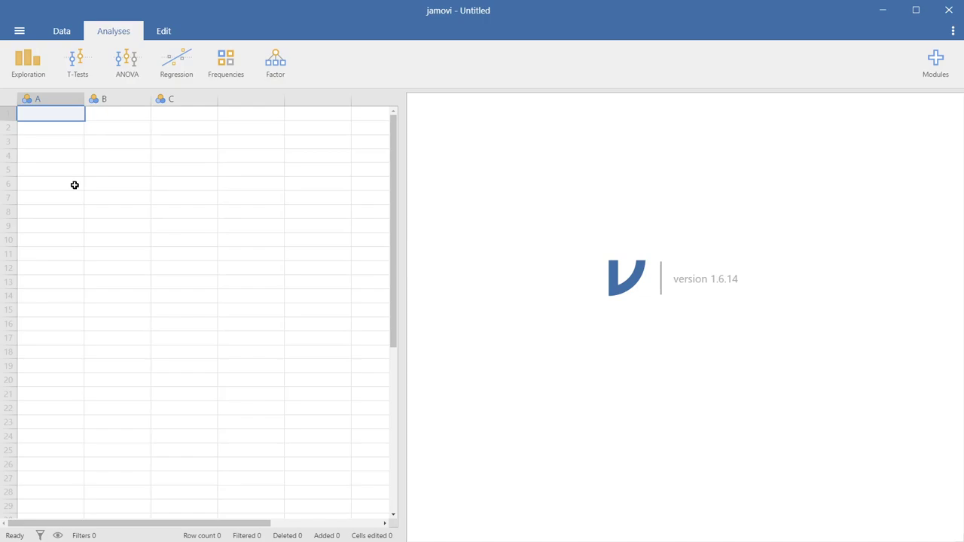
Enter 'variable name' into cell A1, then select columns B and C
type("var")
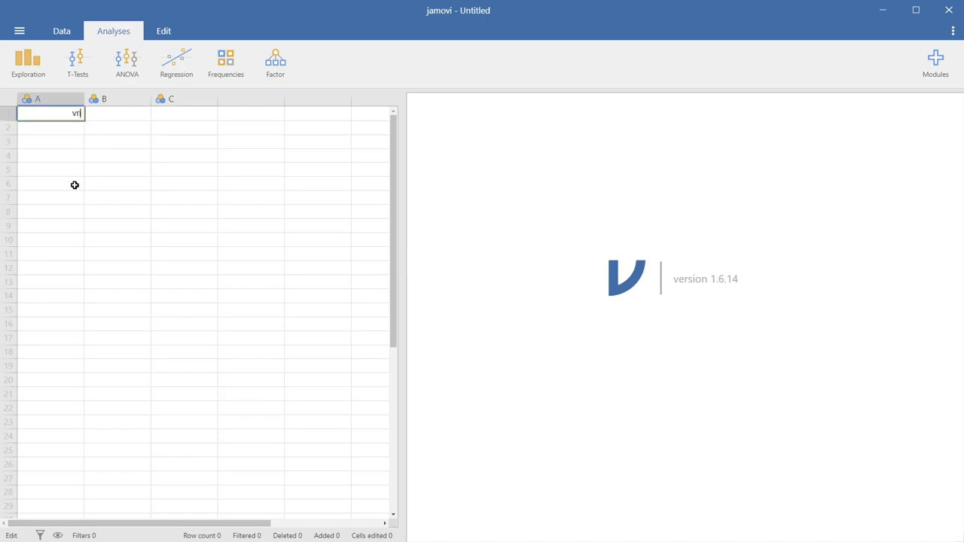
type("iable name")
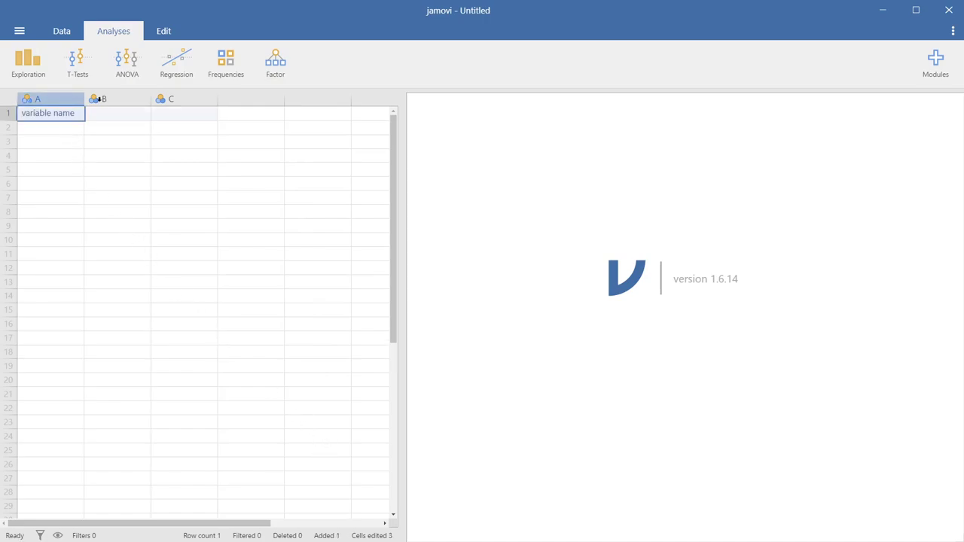
left_click(128, 99)
left_click(179, 99)
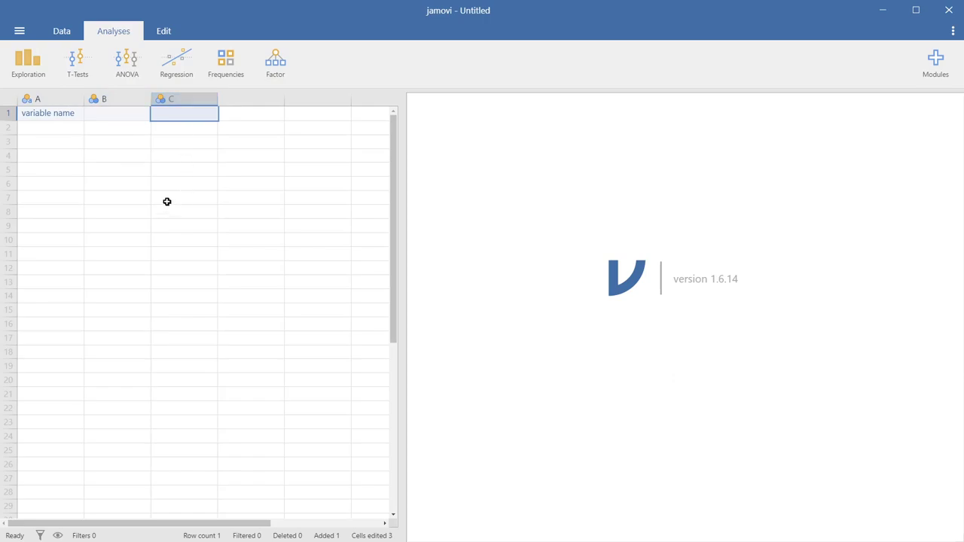
Select rows 1 through 5 in turn, then cell A2, then cell A1
left_click(12, 113)
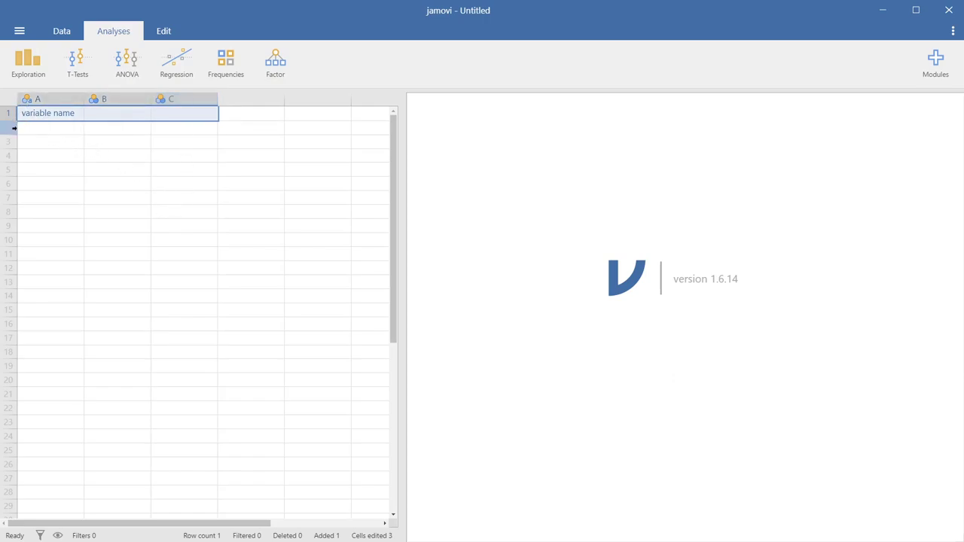
left_click(12, 127)
left_click(13, 141)
left_click(12, 155)
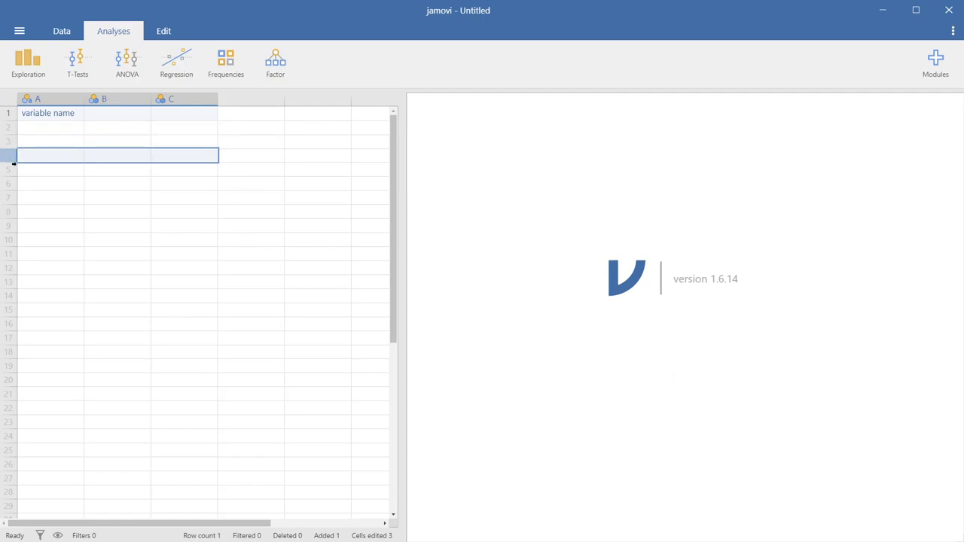
left_click(11, 172)
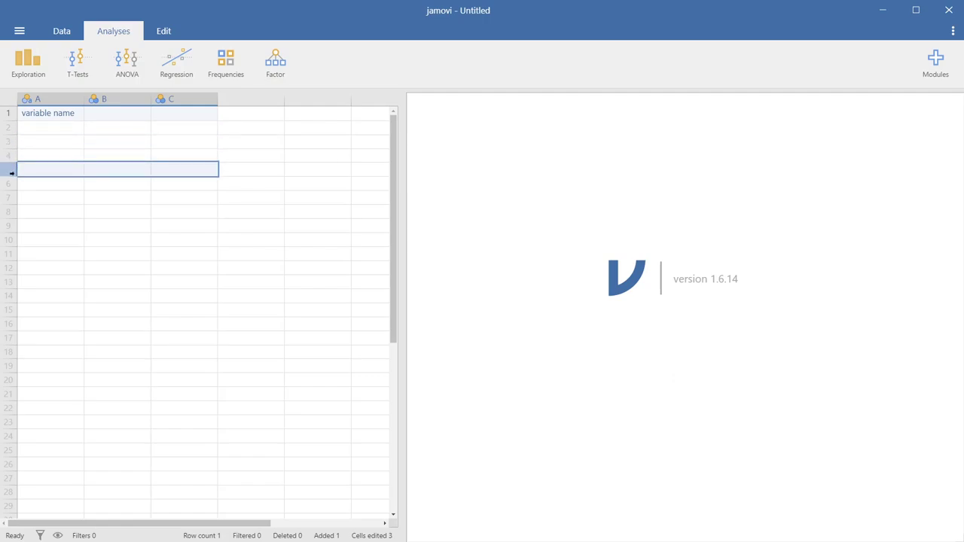
left_click(68, 127)
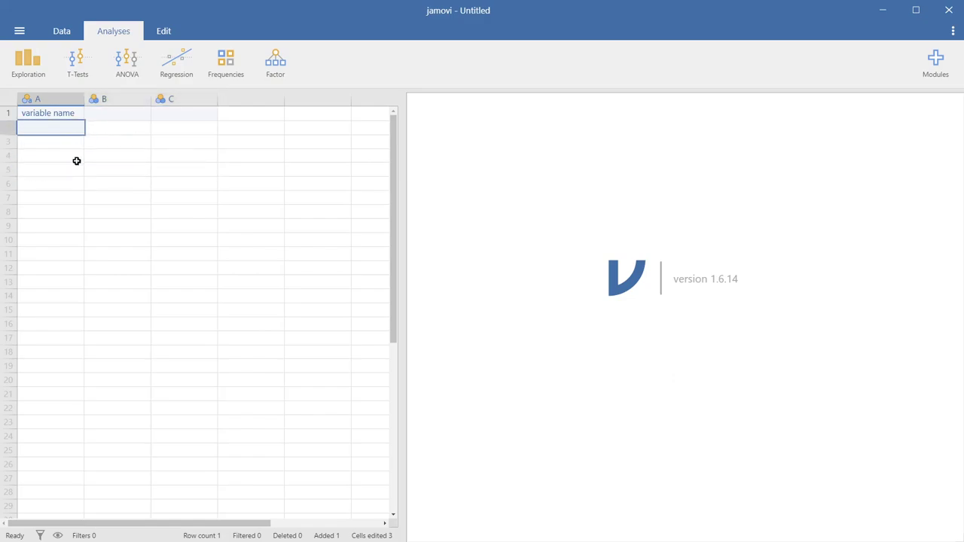
left_click(53, 112)
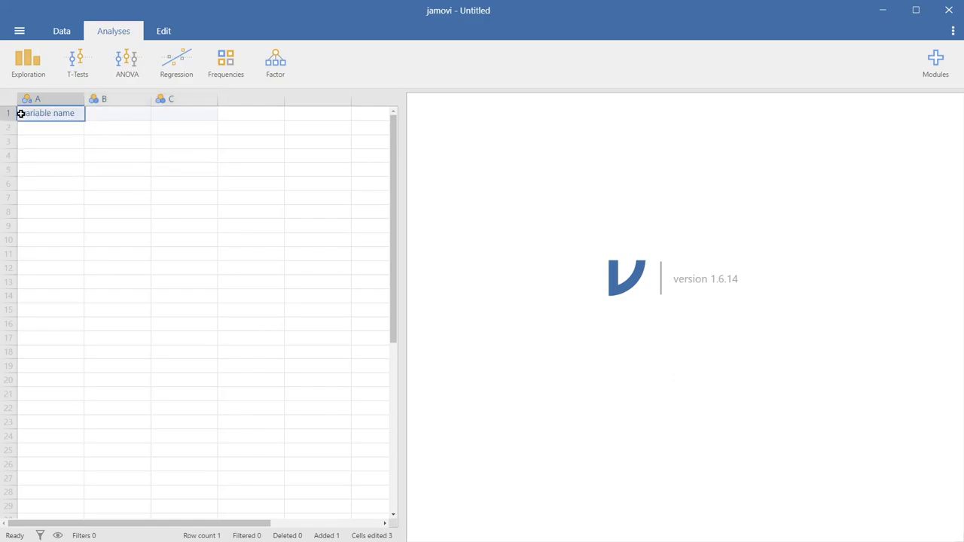
Replace A1's text with 'e' and enter 2 in cell A2
key("Delete")
type("e")
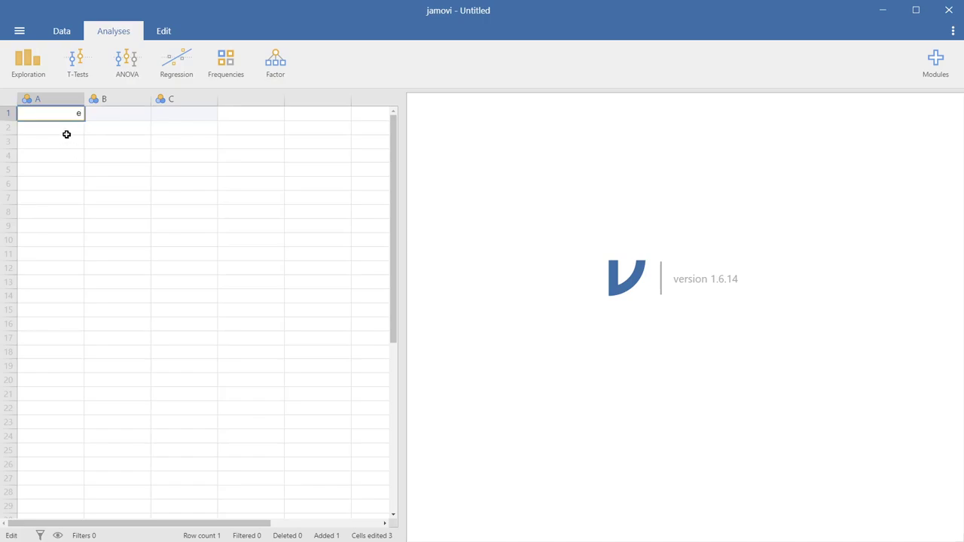
key("Return")
type("2")
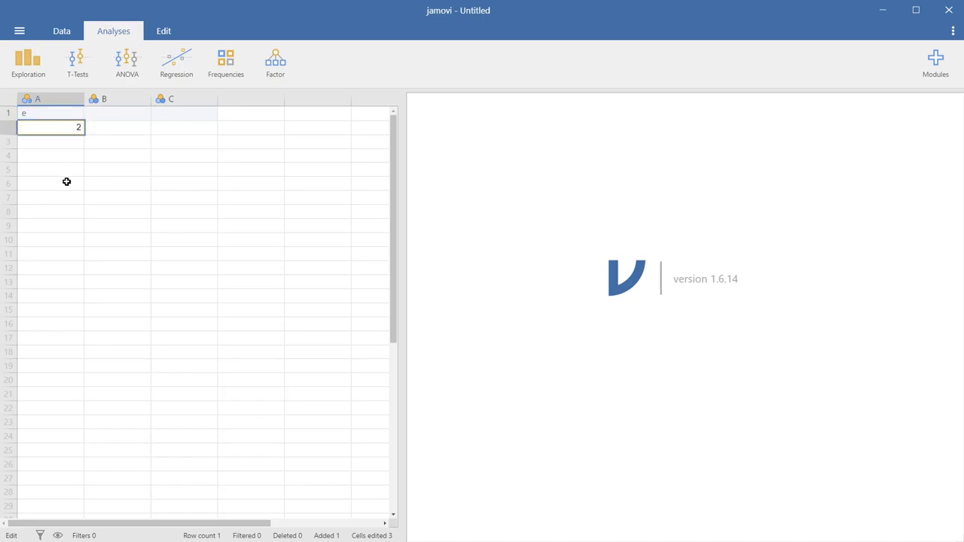
left_click(52, 113)
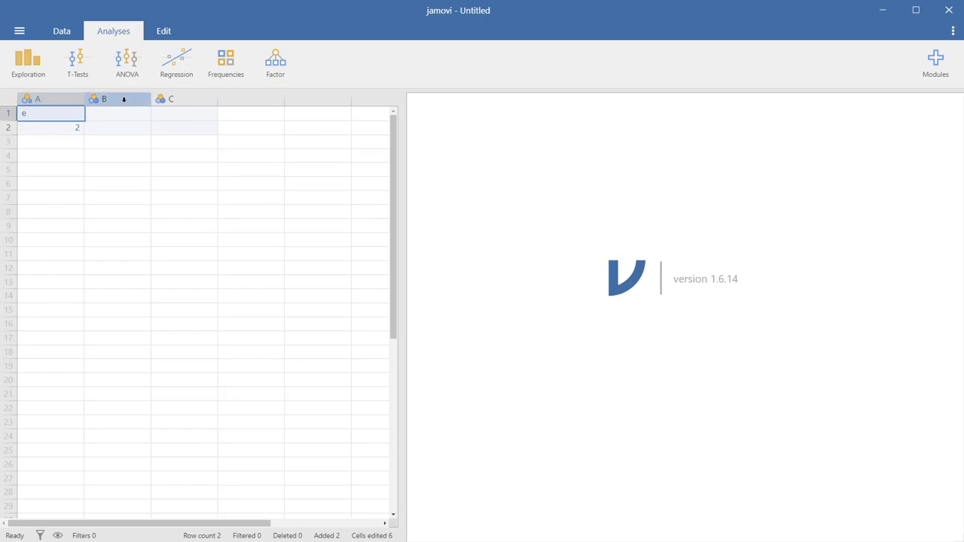
Enter 34, 5 and 6 into cells A3, A4 and A5 of column A
left_click(36, 100)
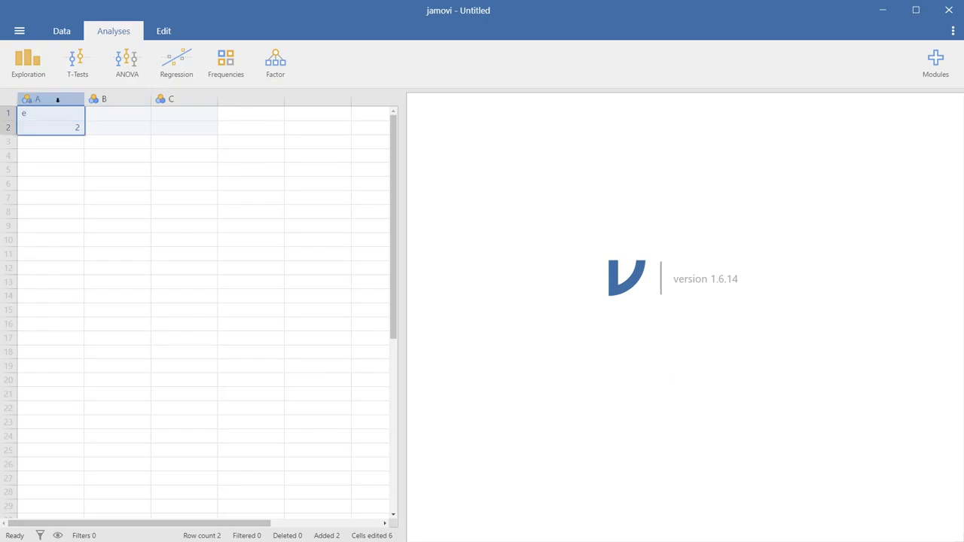
left_click(39, 110)
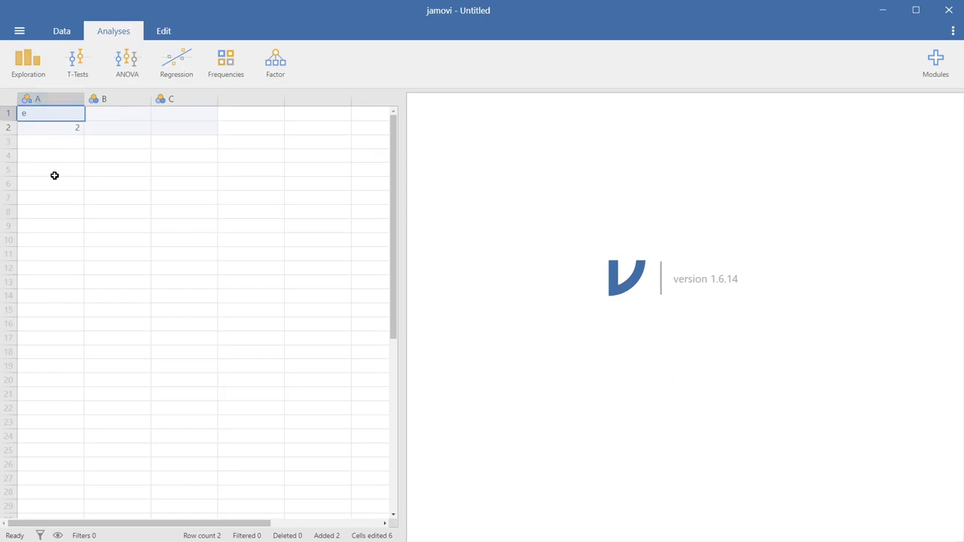
left_click(76, 144)
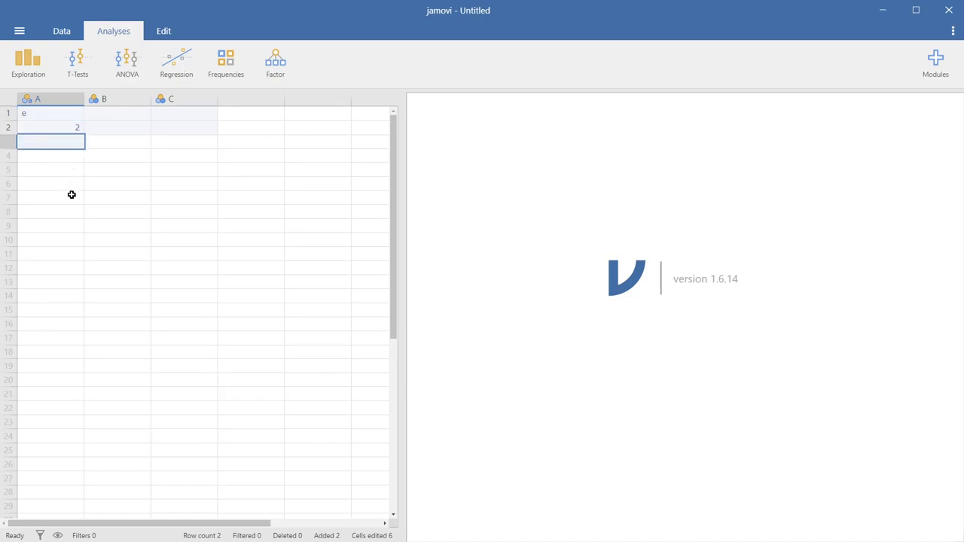
type("34")
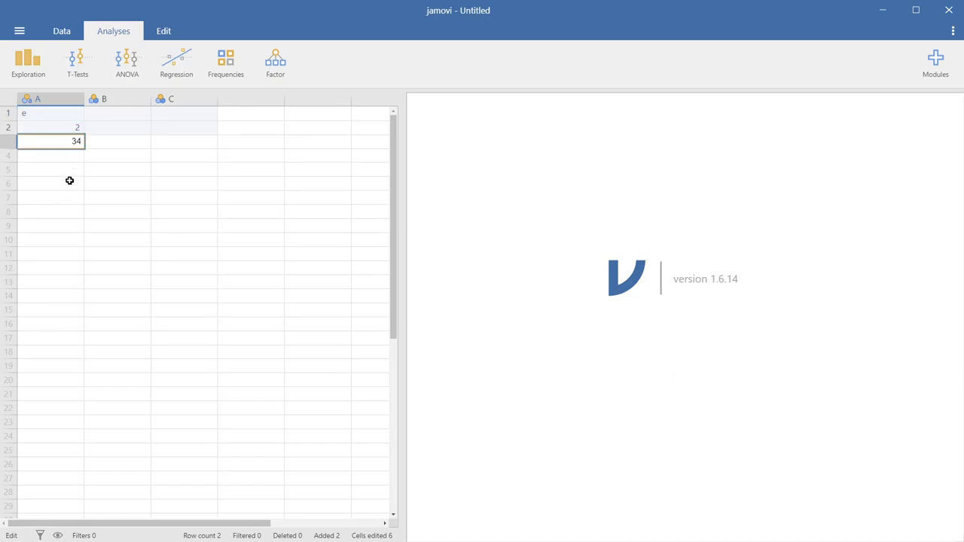
key("Return")
type("5")
key("Return")
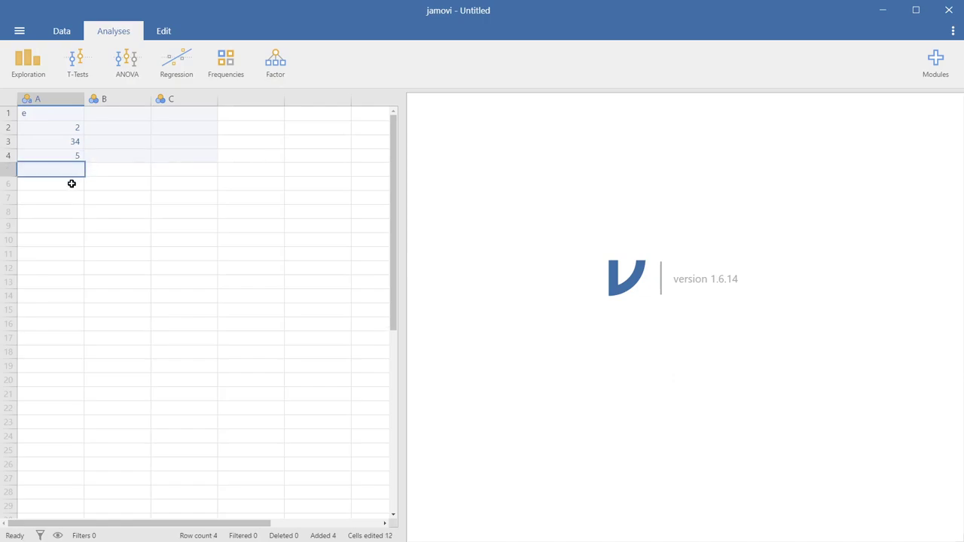
type("6")
key("Return")
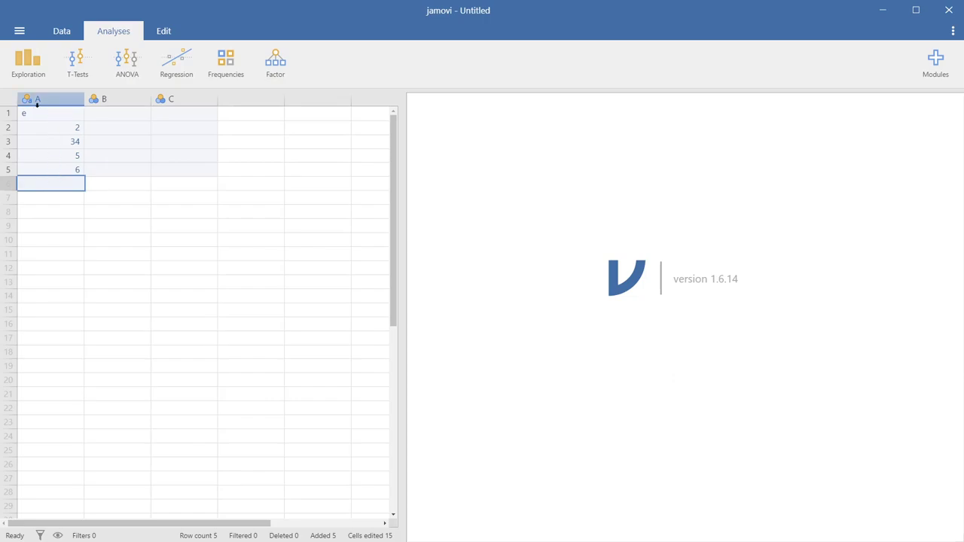
left_click(63, 115)
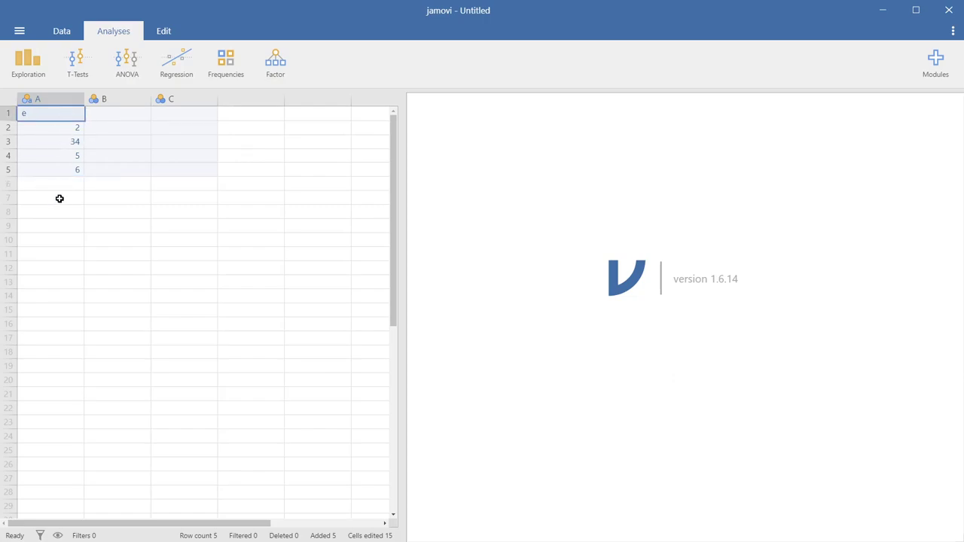
Clear the test entries from cells A1:A5
left_click_drag(65, 111, 63, 171)
key("Delete")
left_click(74, 113)
Enter the numbers 1 through 10 down column A, starting at A1
type("1")
key("Return")
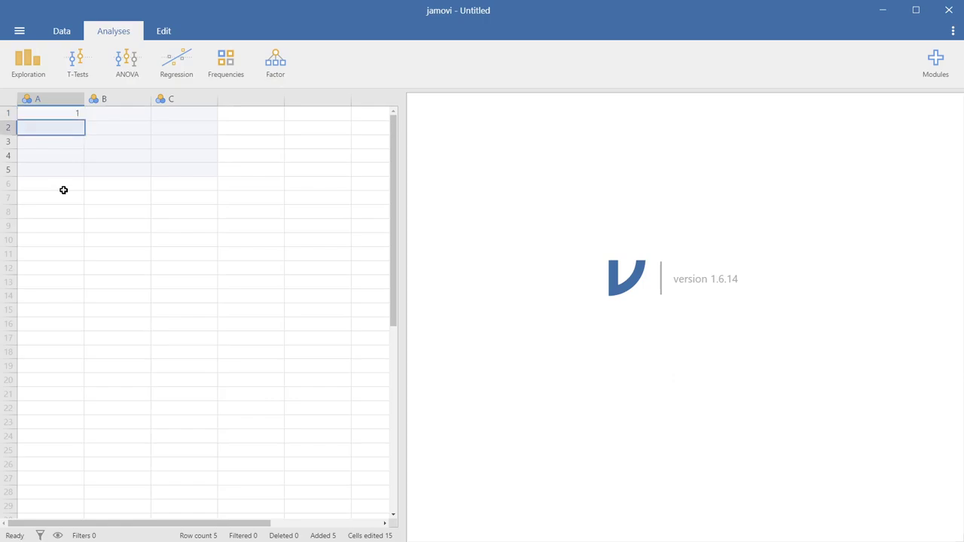
type("2")
key("Return")
type("3")
key("Return")
type("4")
key("Return")
type("5")
key("Return")
type("6")
key("Return")
type("7")
key("Return")
type("8")
key("Return")
type("9 10")
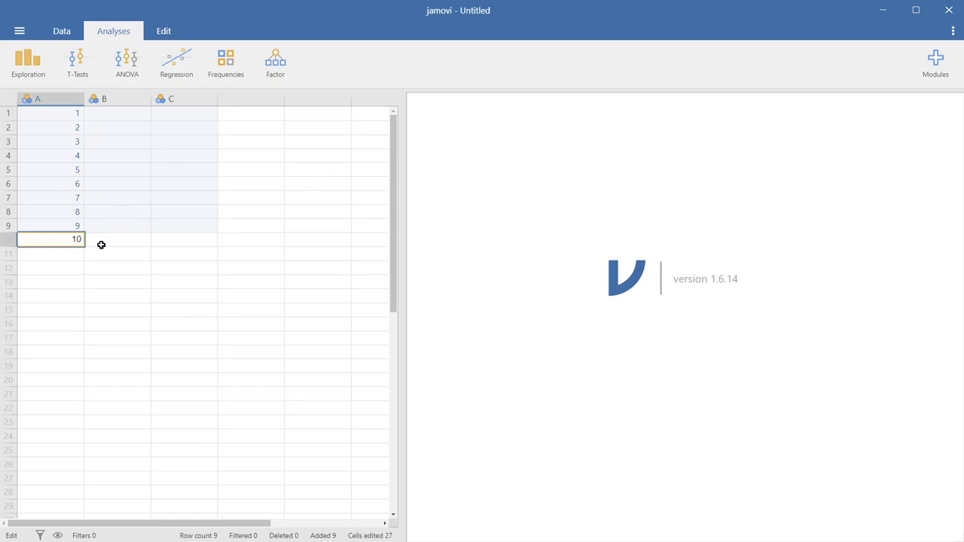
left_click(71, 252)
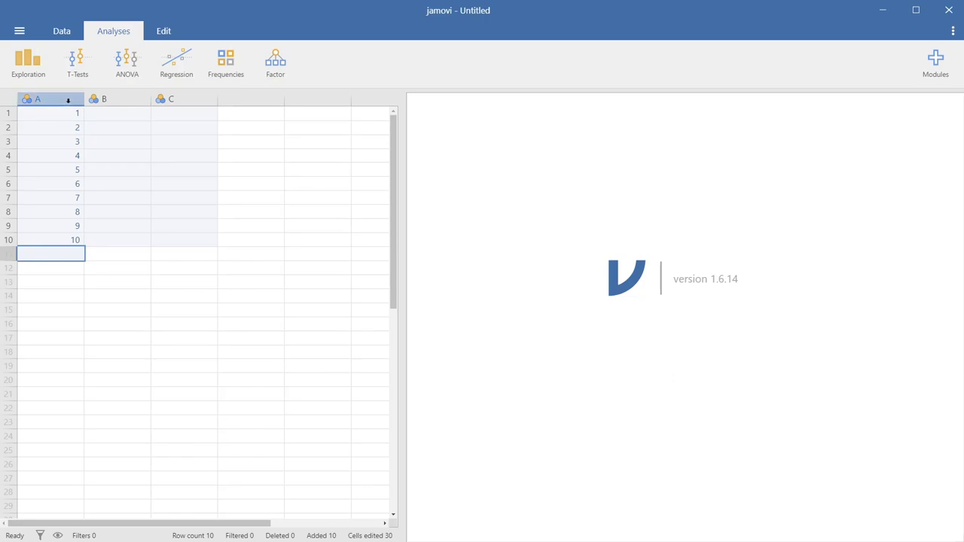
Rename column A to 'variable' in its Data Variable setup
double_click(67, 100)
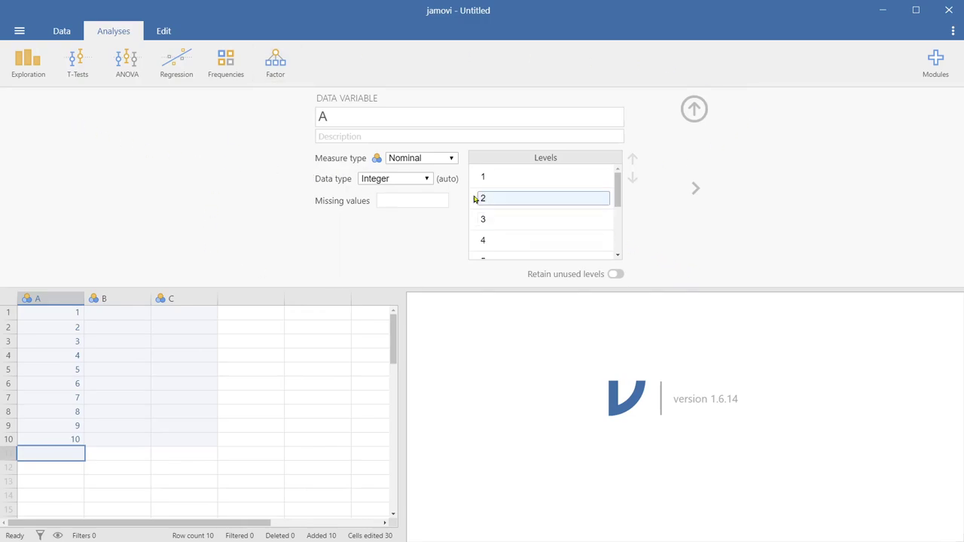
left_click(333, 116)
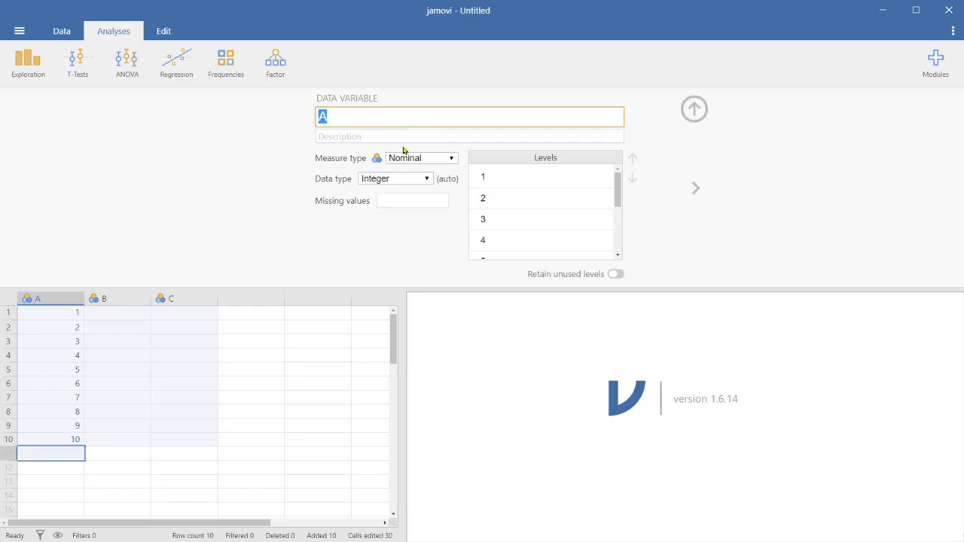
type("variable")
left_click(398, 136)
left_click(386, 119)
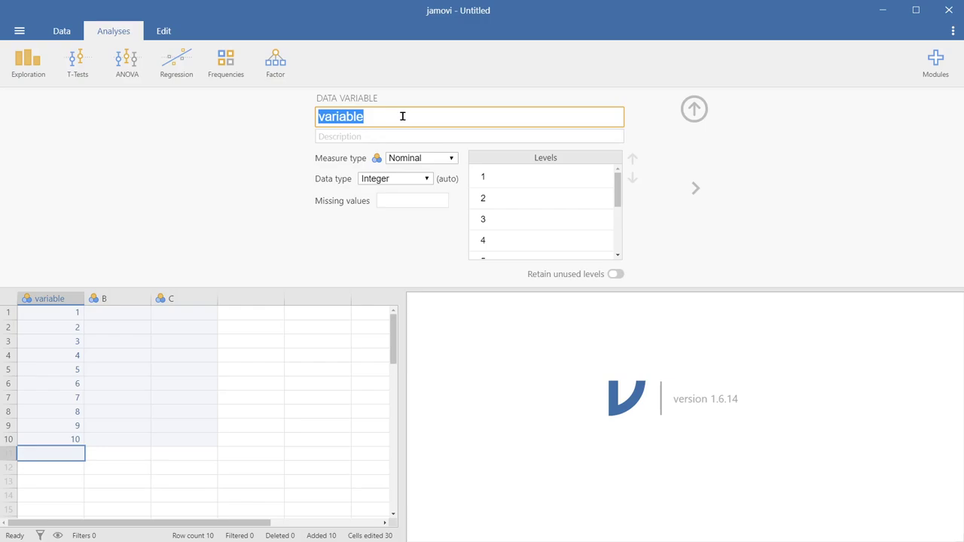
left_click(403, 137)
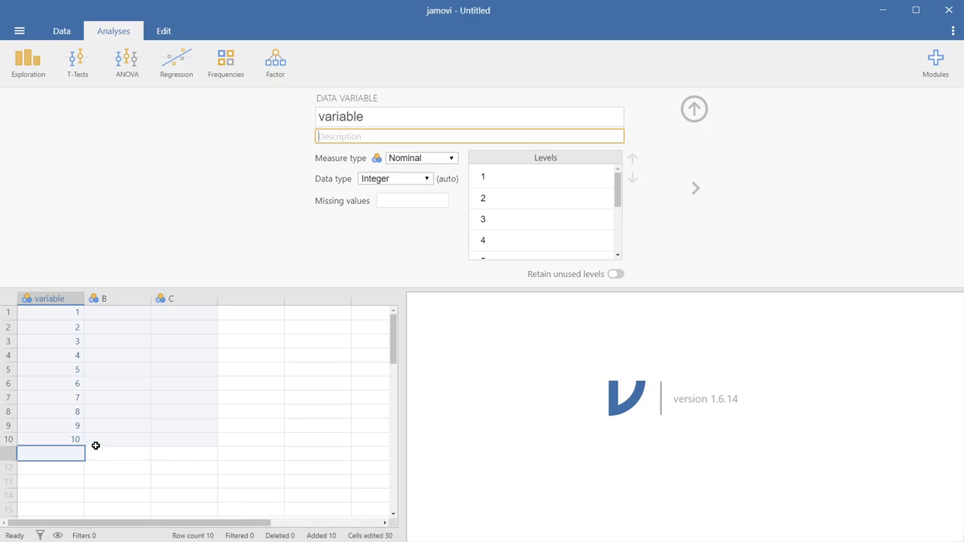
Open the measure type list for the 'variable' column
left_click(452, 162)
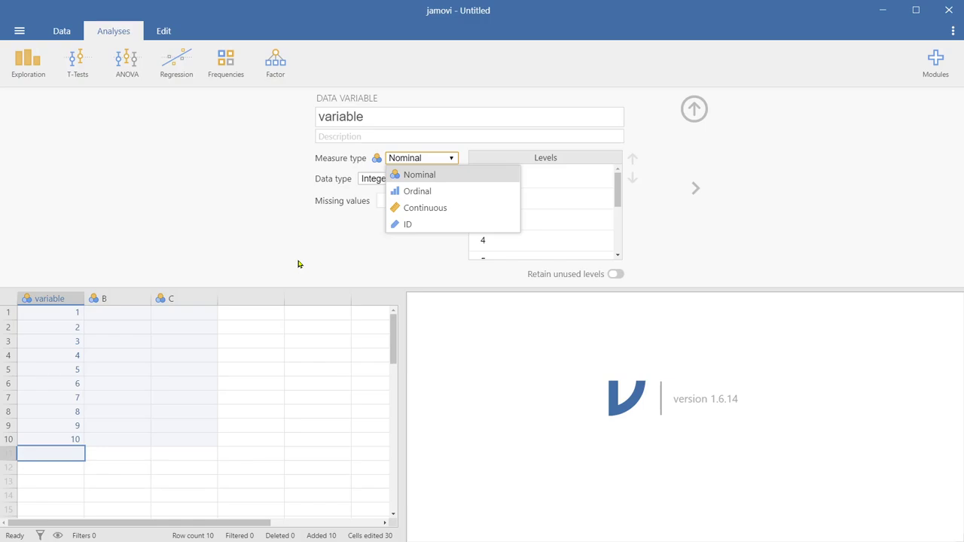
Choose Continuous as the measure type and close the variable setup panel
left_click(434, 211)
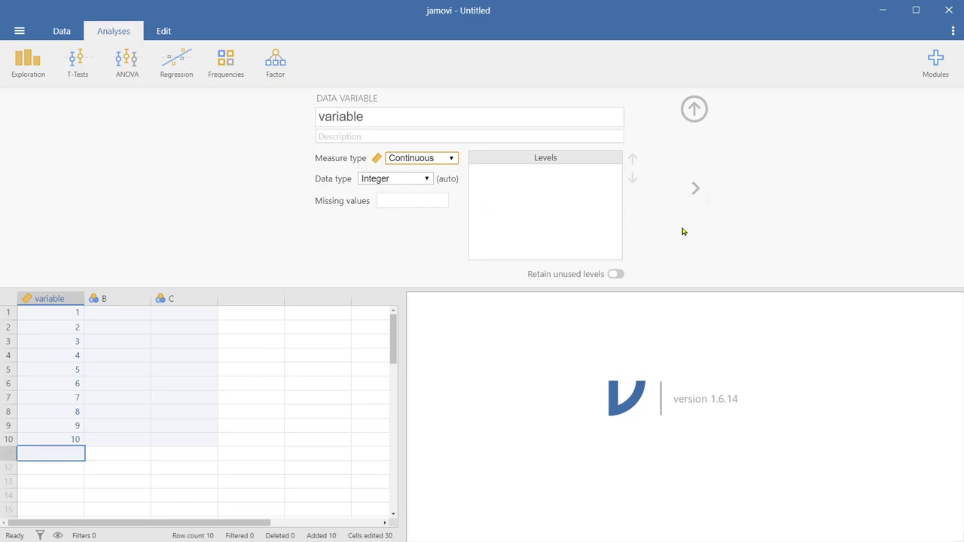
left_click(694, 110)
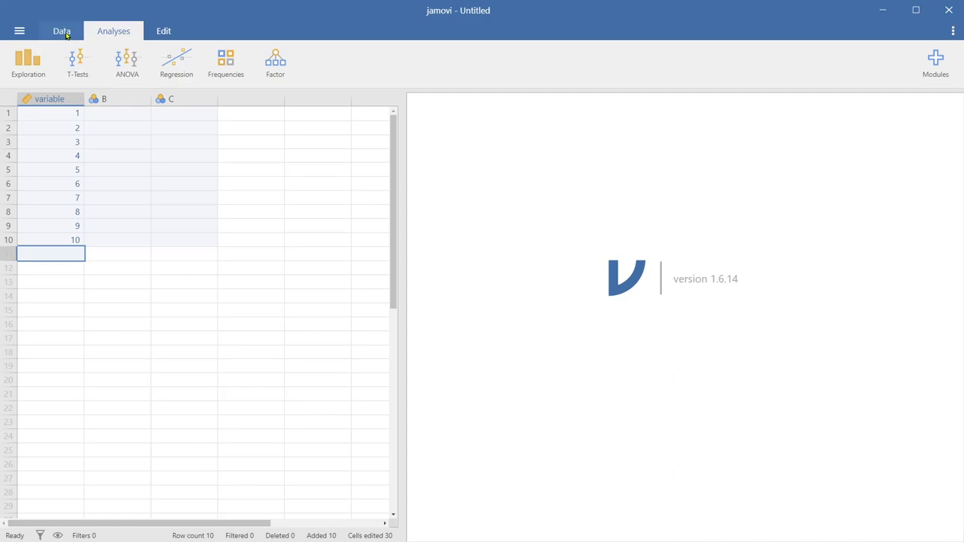
Switch to the Data tab, then open and close the variable Setup panel
left_click(63, 33)
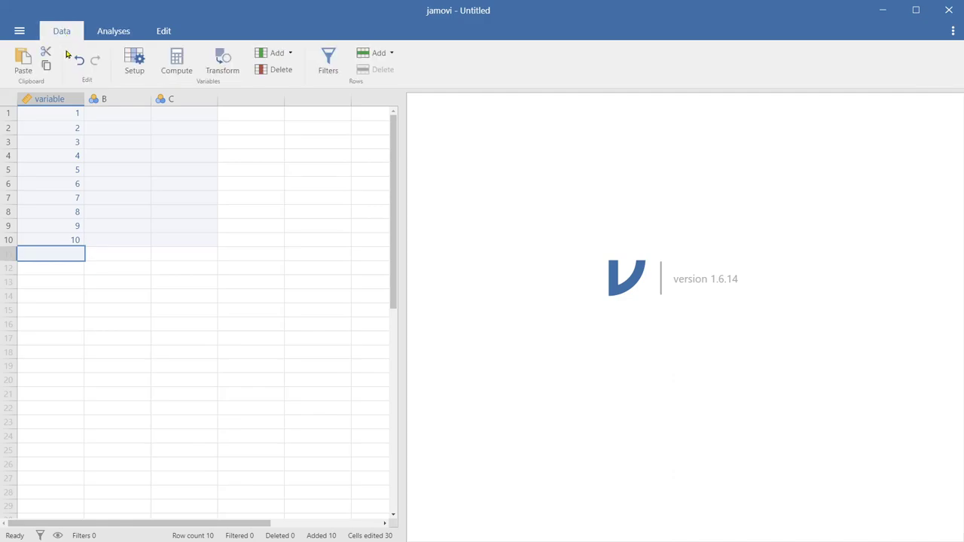
left_click(134, 62)
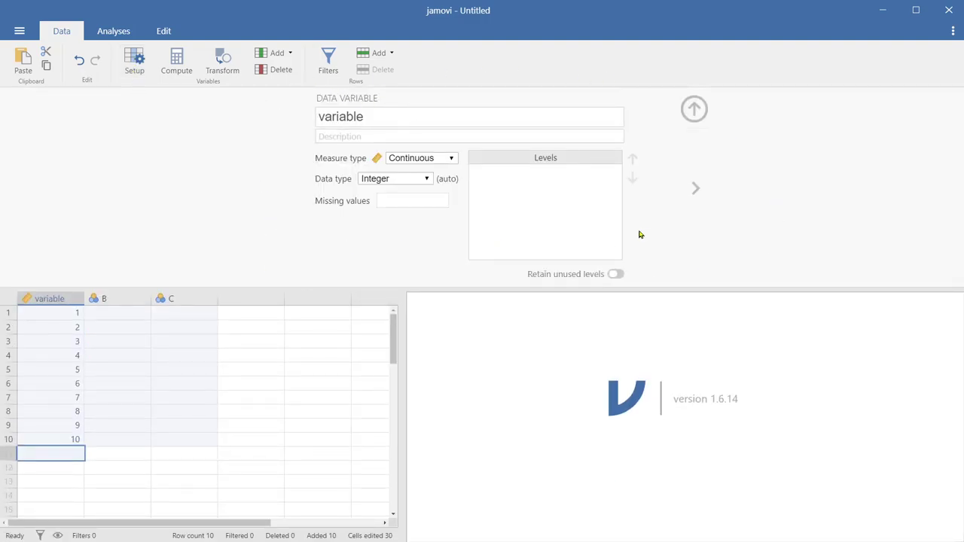
left_click(133, 63)
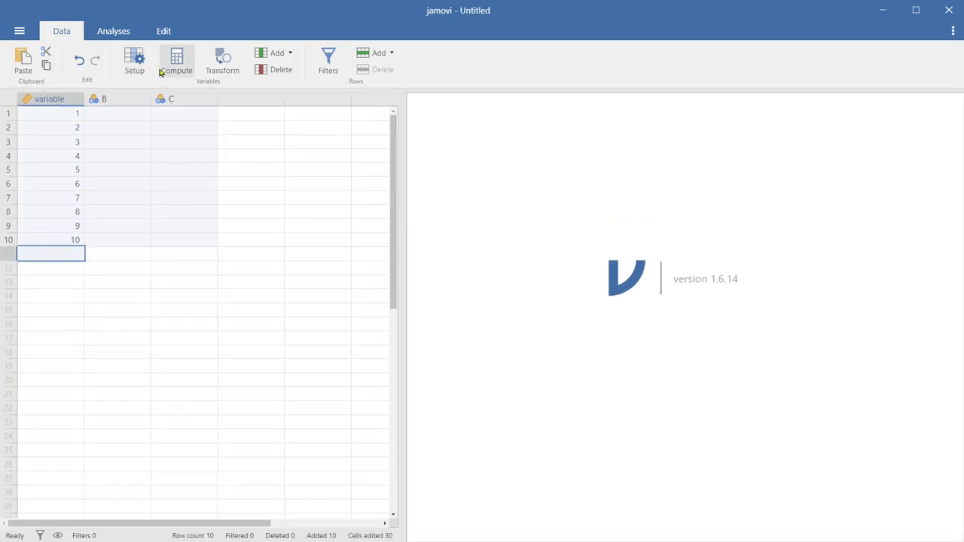